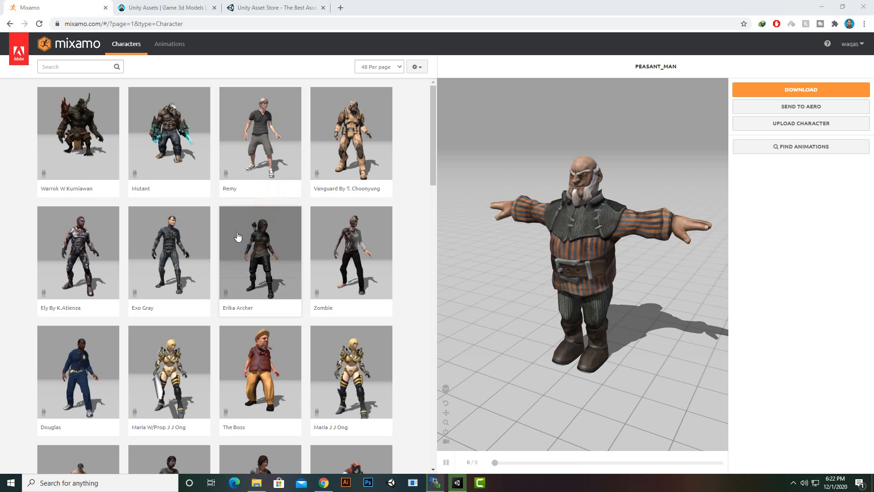
- Switch to the Unity Asset Store, search for "characters", and limit the results to free assets
click(242, 220)
click(262, 223)
click(253, 6)
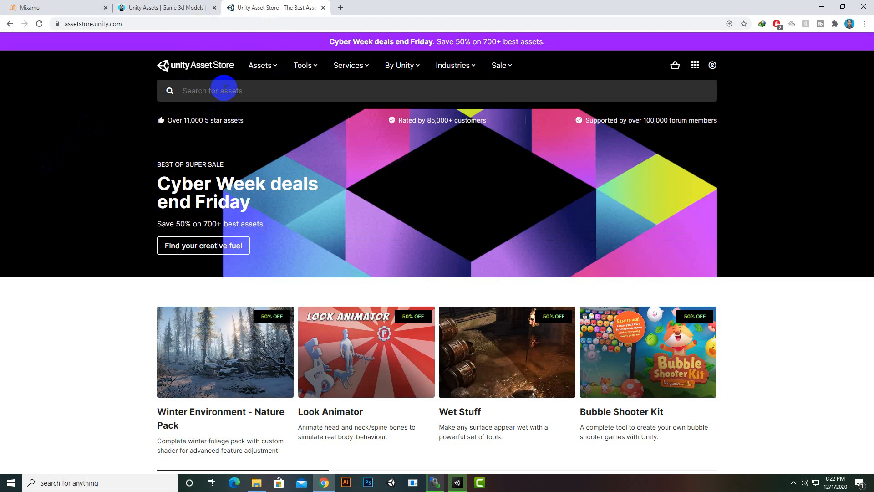
click(248, 88)
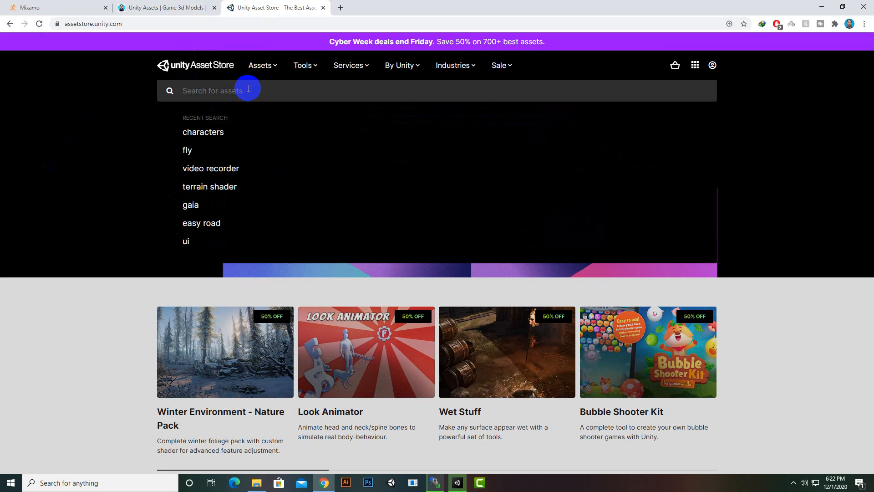
click(297, 135)
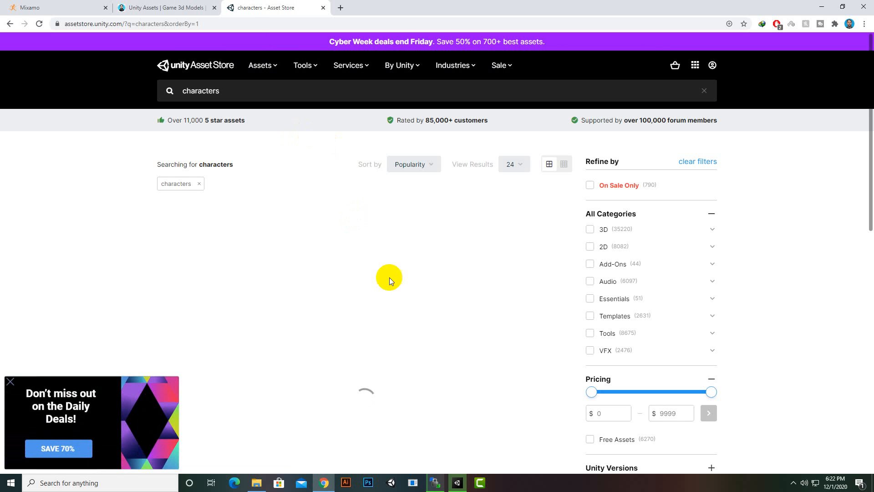
scroll(766, 389, down, 2)
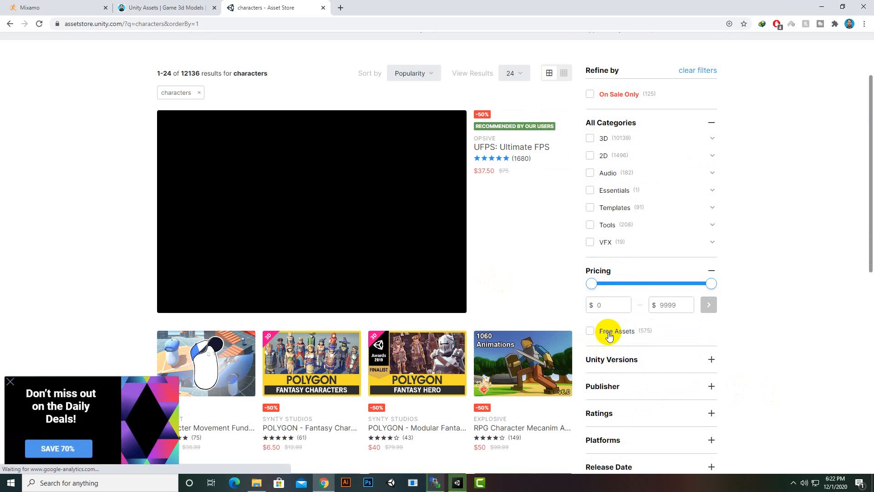
click(598, 333)
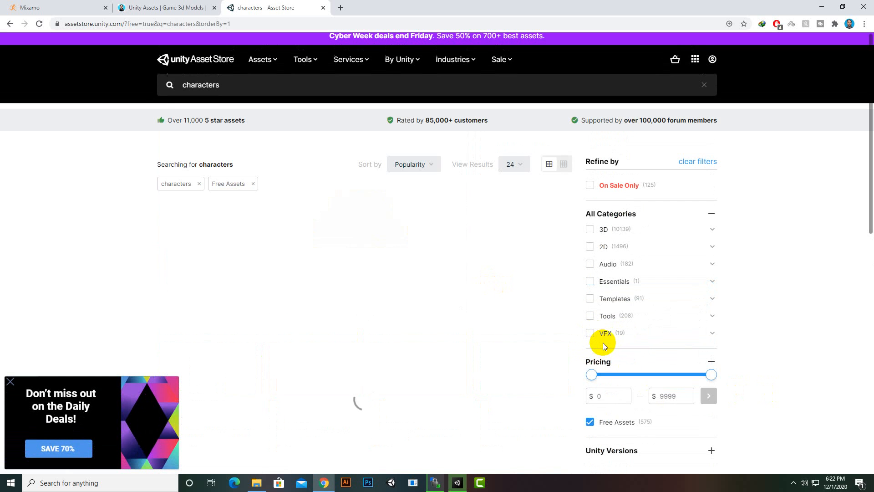
- Look through the first page of free character assets for usable models
scroll(792, 297, down, 5)
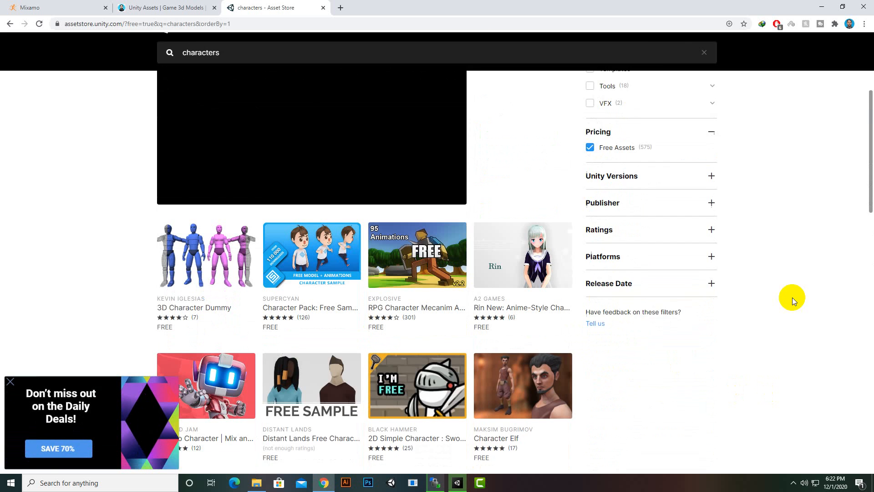
scroll(395, 78, down, 6)
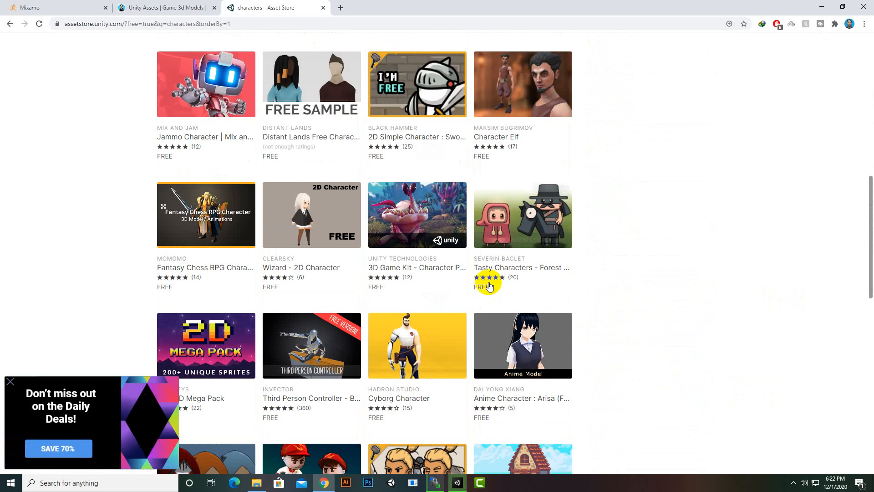
scroll(464, 410, down, 6)
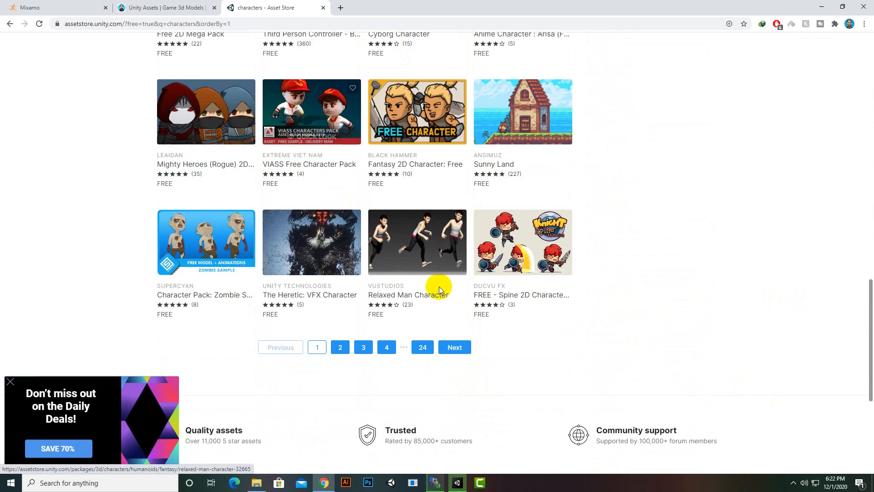
scroll(378, 337, up, 5)
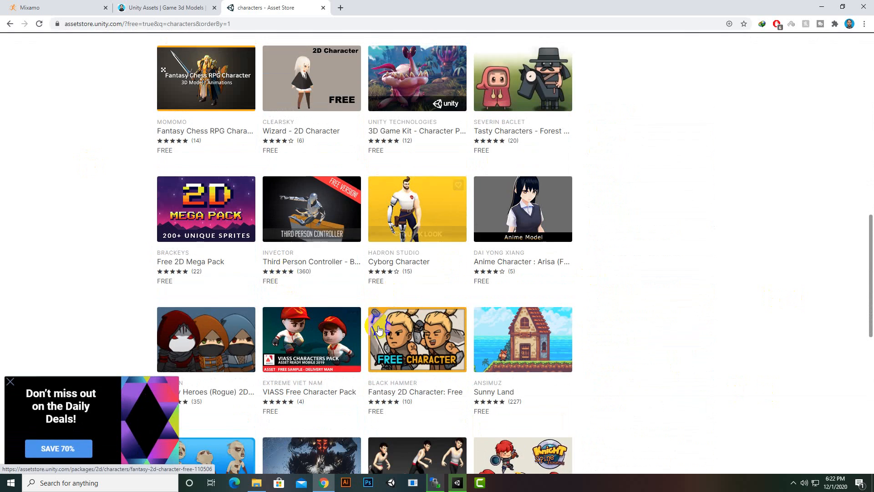
scroll(378, 337, up, 4)
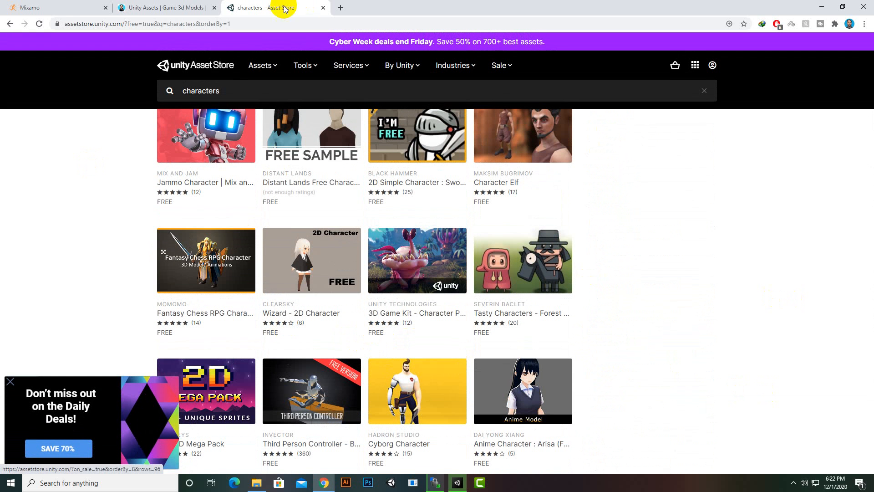
- Close the Asset Store page and look through the latest products on unitygamedeveloper.com
click(323, 7)
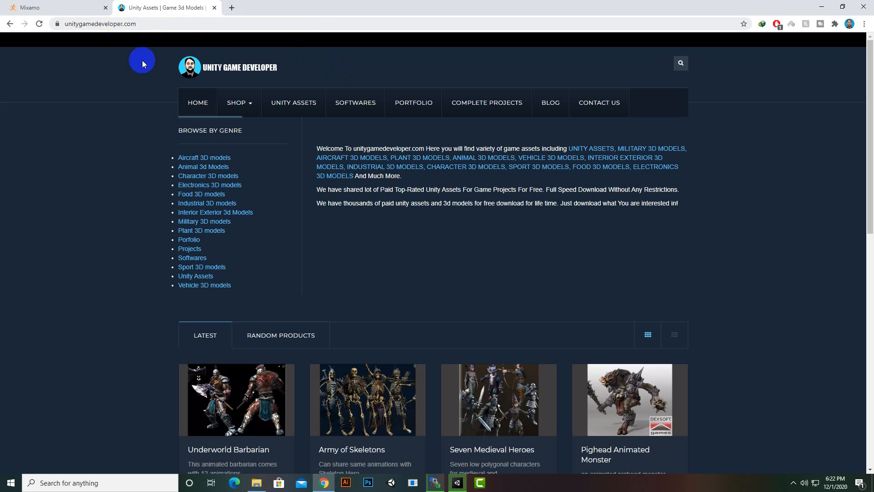
mouse_move(246, 111)
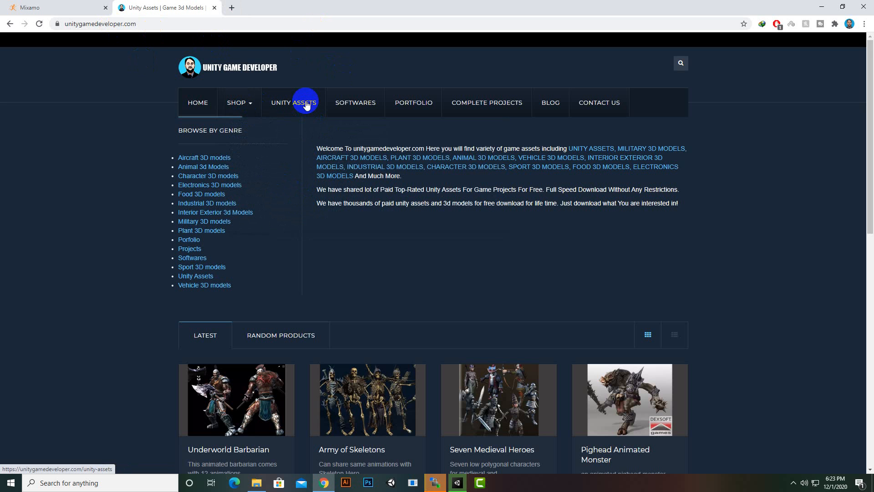
scroll(516, 355, down, 5)
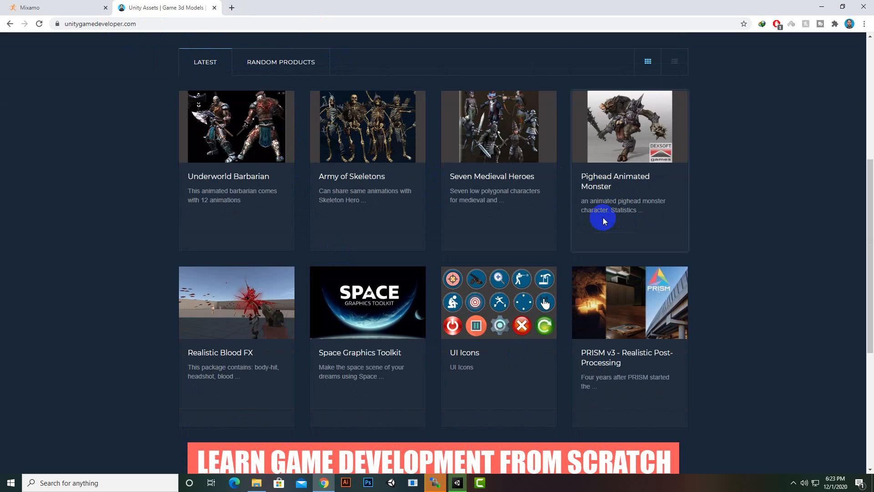
- Return to Mixamo, try the FBX for Unity format in the peasant_man character's download settings, and cancel the download
click(51, 6)
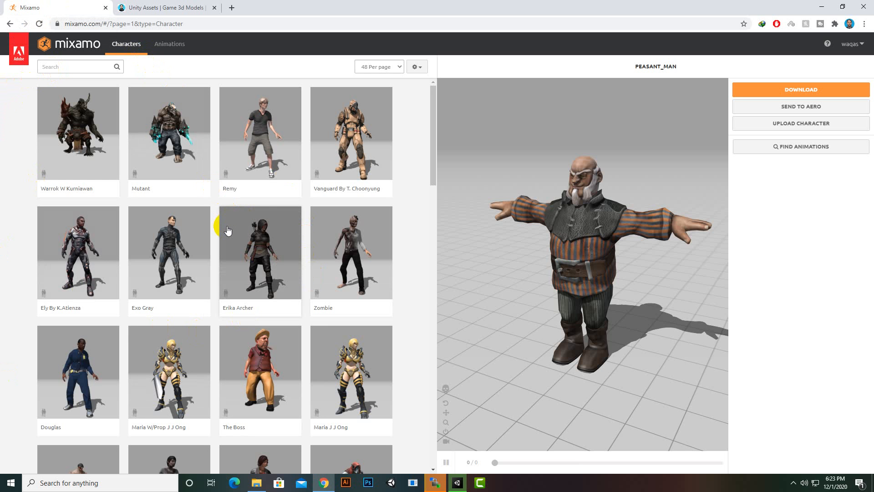
scroll(208, 154, down, 3)
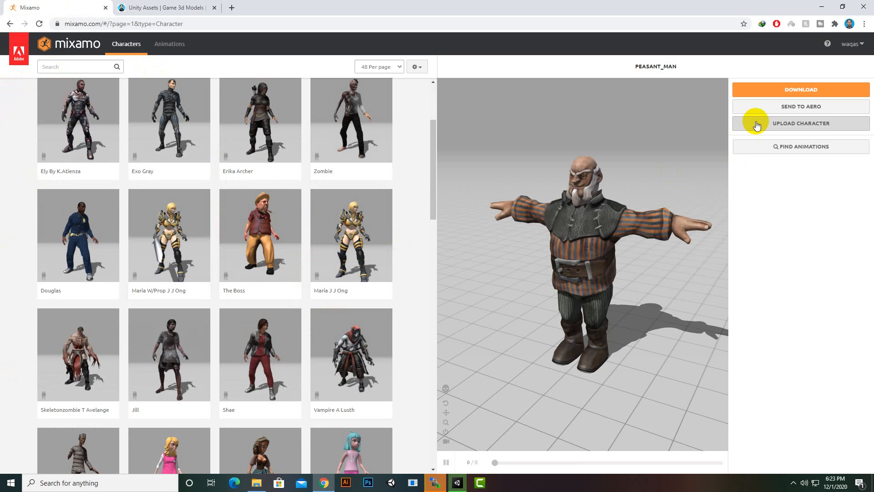
click(803, 89)
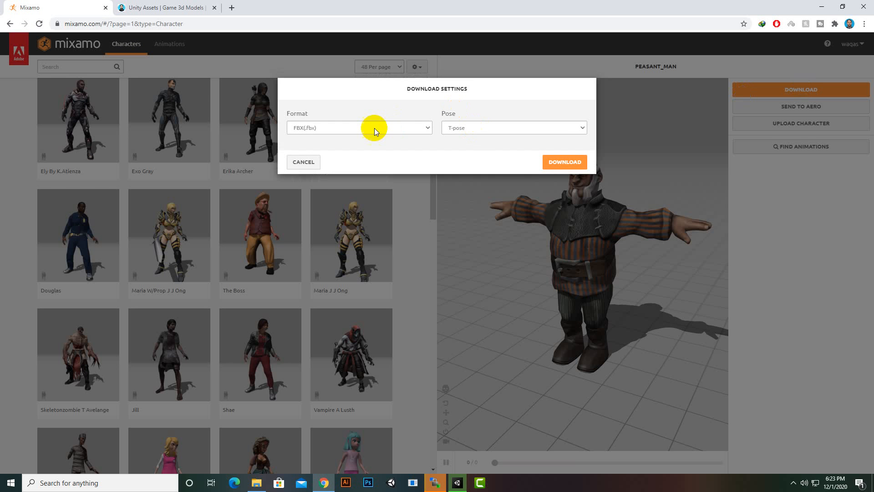
click(374, 130)
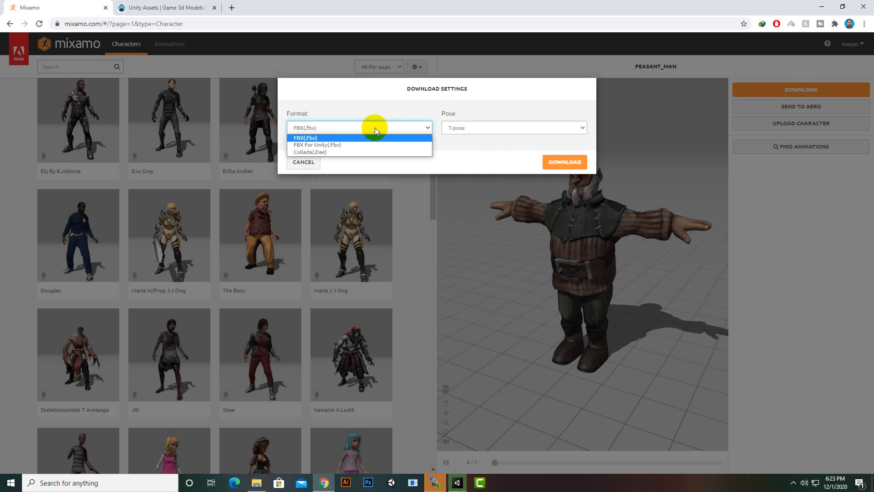
click(337, 144)
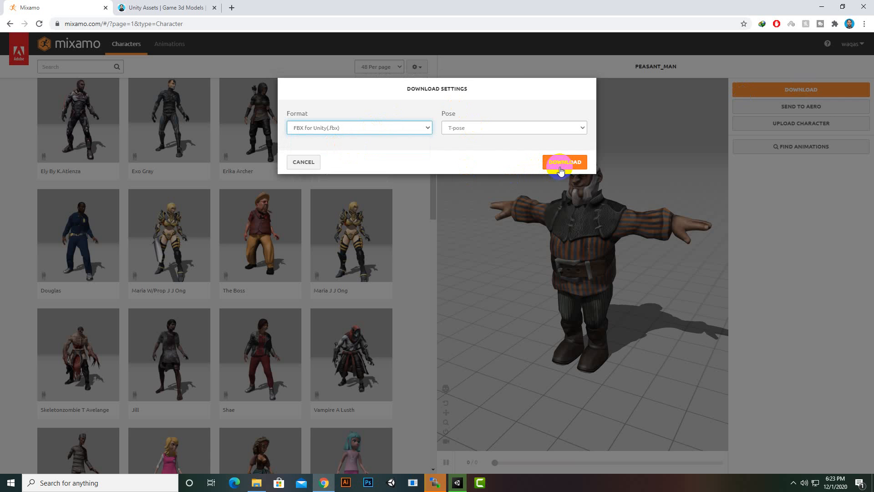
click(310, 164)
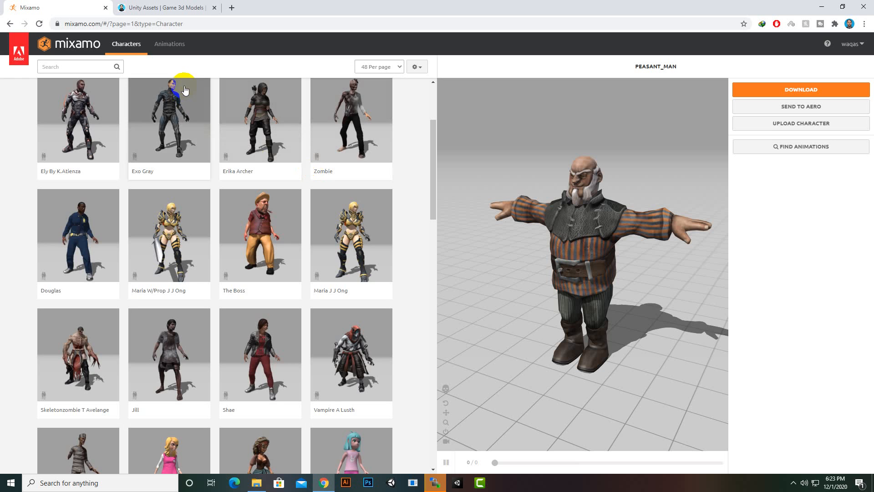
- Open Mixamo's animation library with the peasant_man character loaded
click(171, 45)
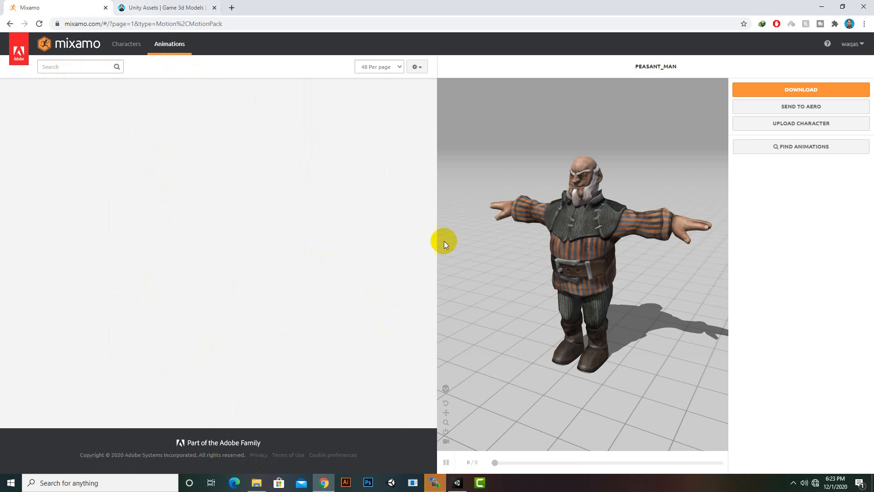
click(606, 199)
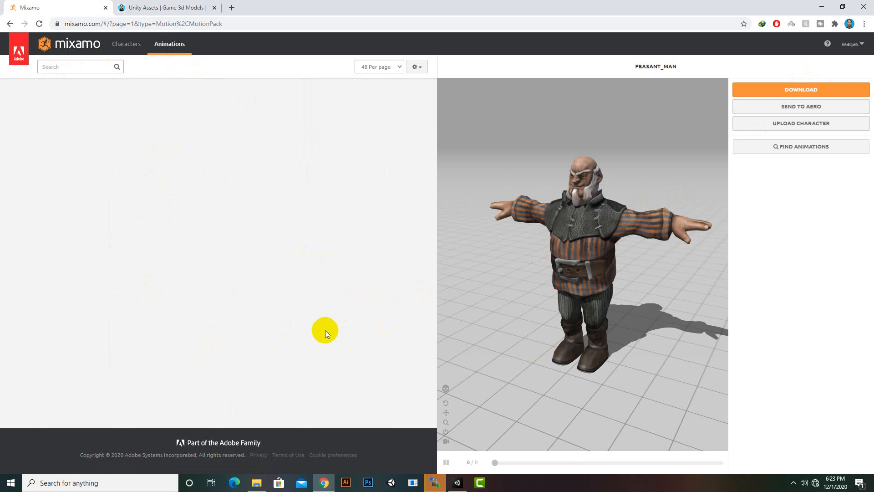
- Switch to the Unity editor and create a folder named Scripts in the project's Assets
click(822, 6)
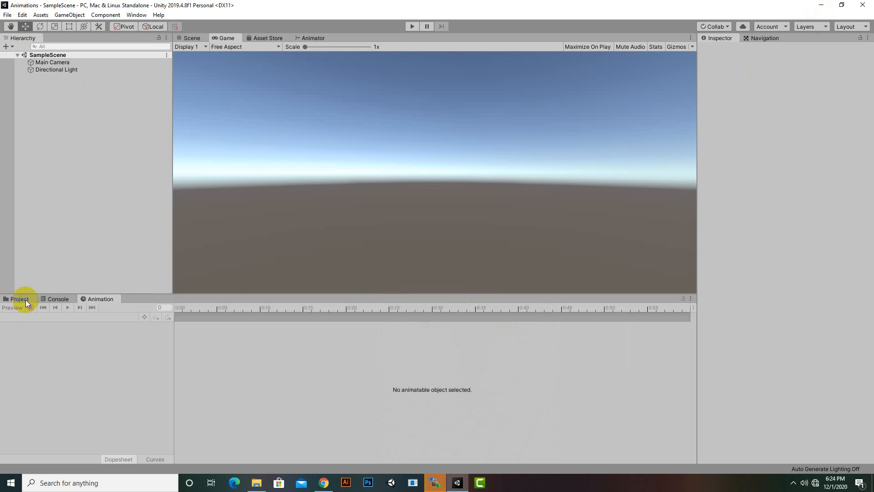
click(394, 211)
click(19, 300)
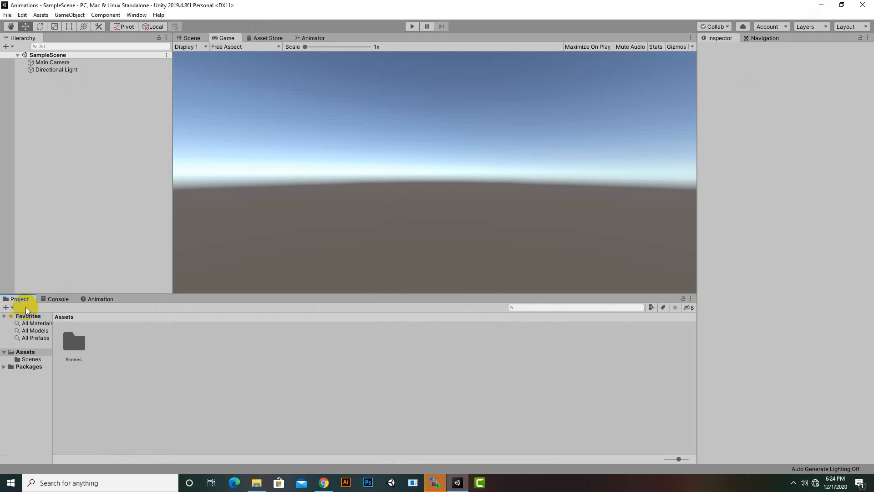
right_click(145, 347)
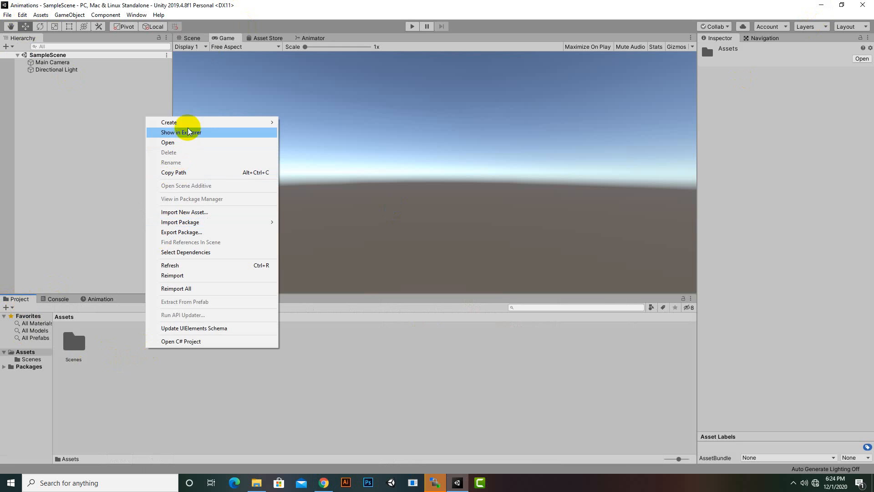
mouse_move(188, 126)
click(326, 123)
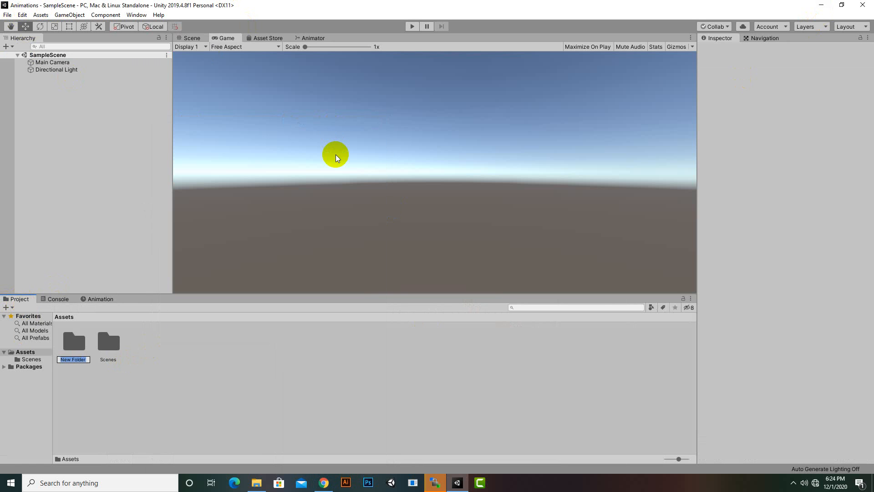
text(scripts)
key(Return)
- Create a folder named Animator in the project's Assets
right_click(231, 445)
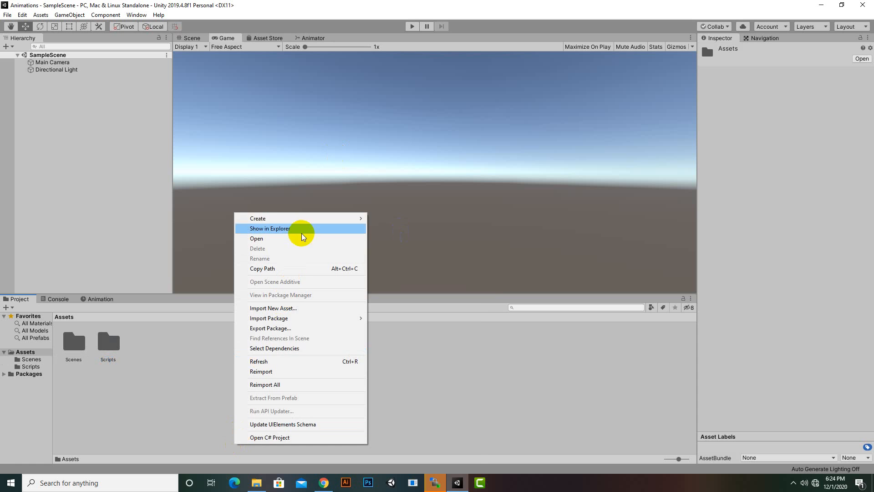
mouse_move(292, 219)
click(410, 141)
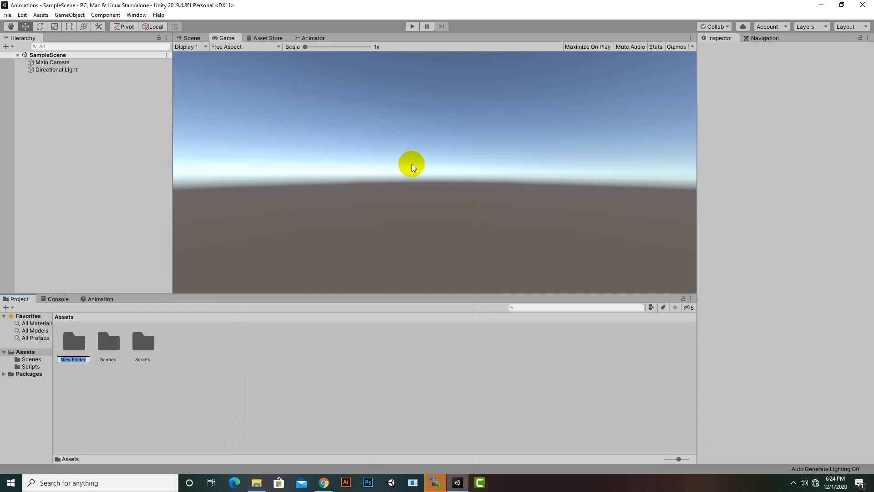
text(Animator)
key(Return)
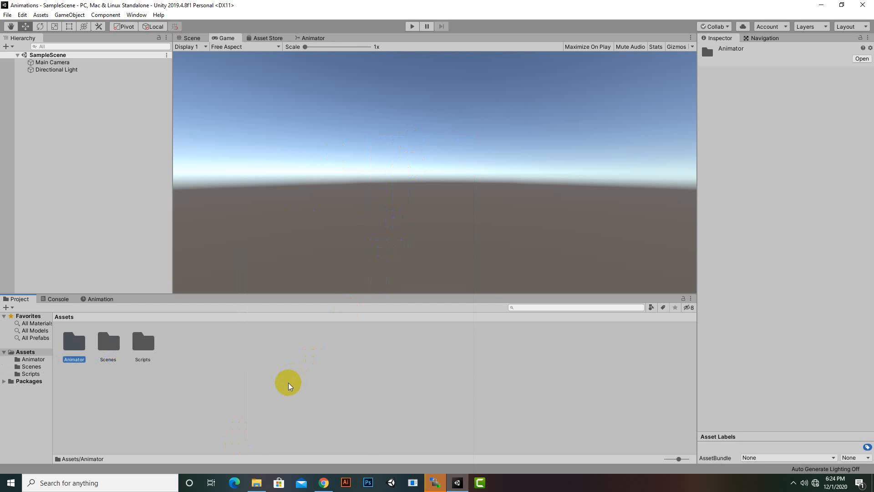
- Create a folder named Prefebs in the project's Assets
click(254, 487)
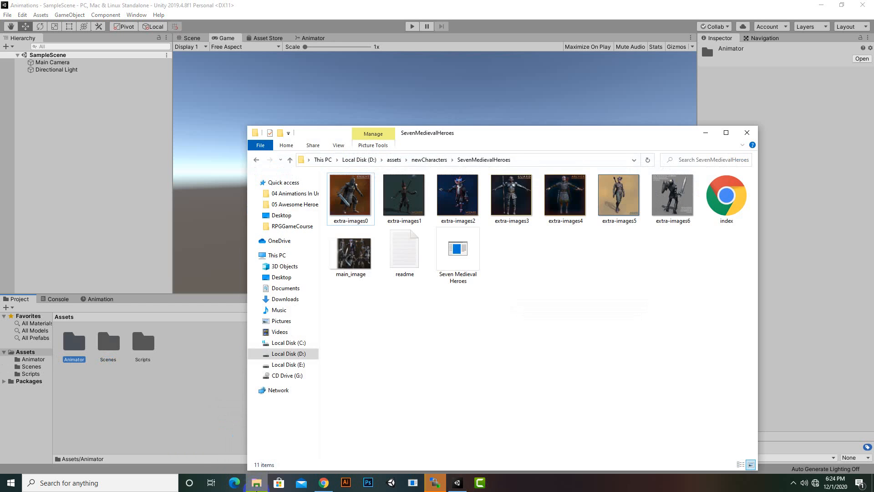
click(201, 371)
right_click(200, 371)
mouse_move(263, 141)
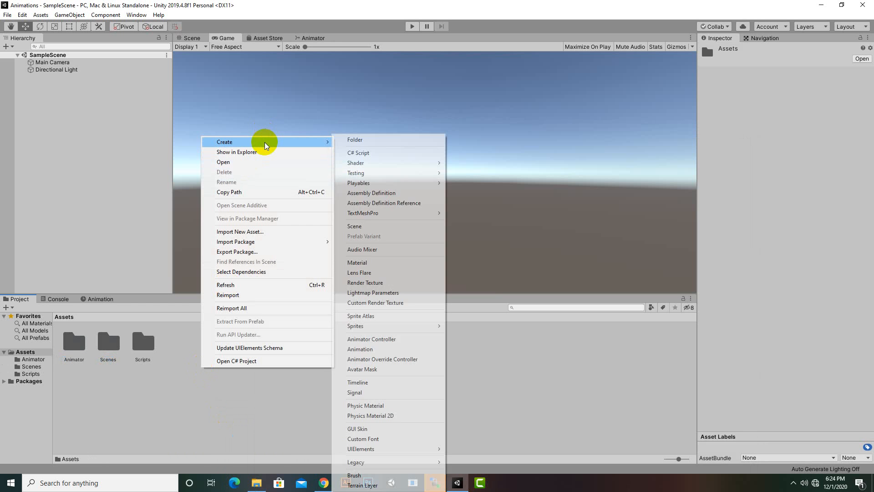
click(369, 142)
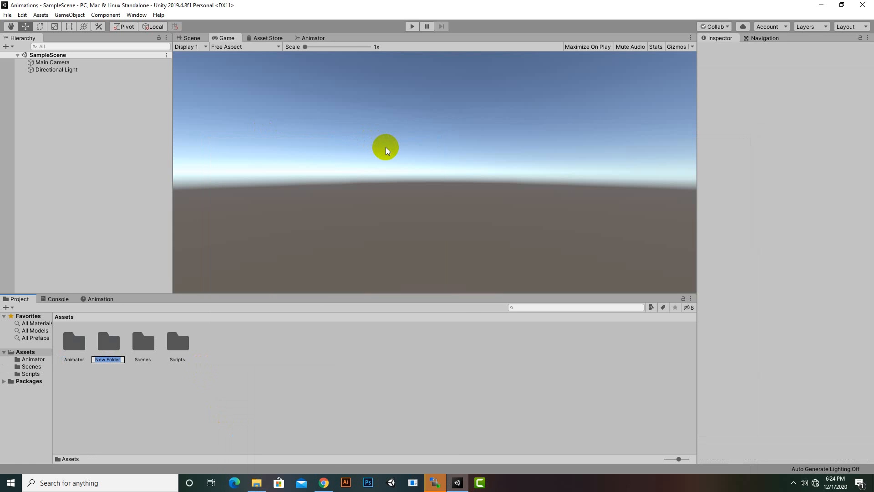
text(p)
key(Return)
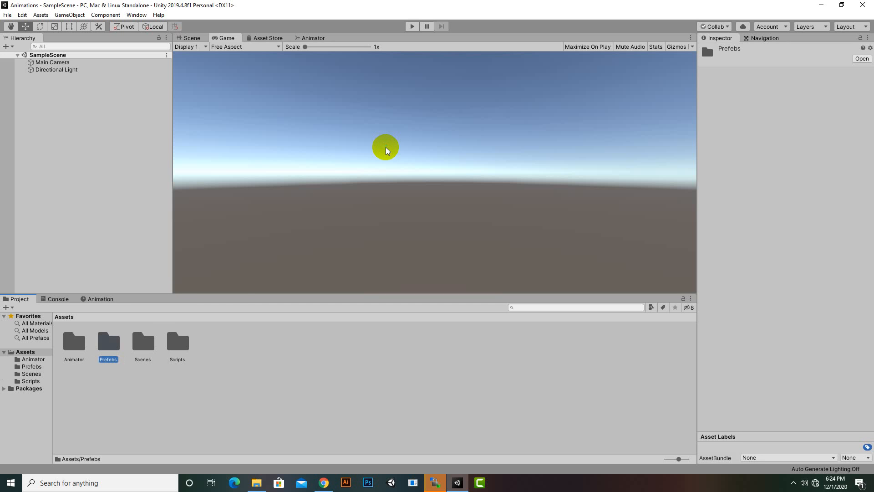
- Import the Ch39_nonPBR model from the Downloads folder into the project's Prefebs folder
key(Return)
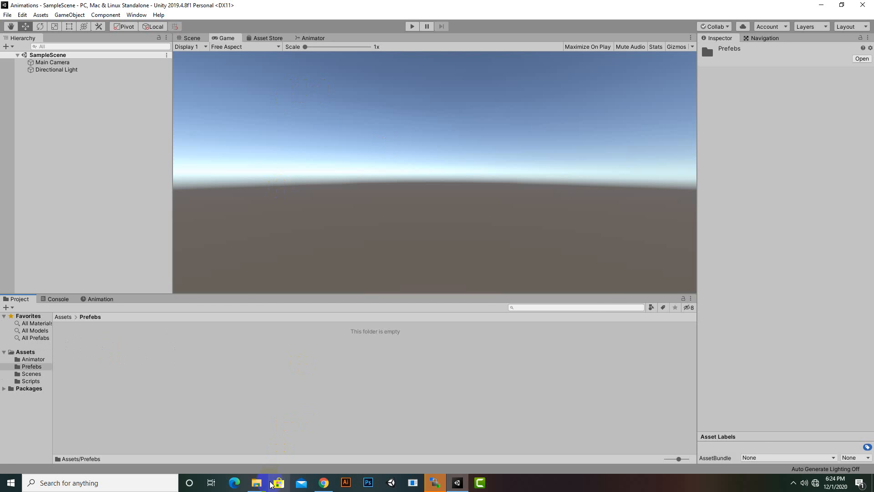
click(256, 483)
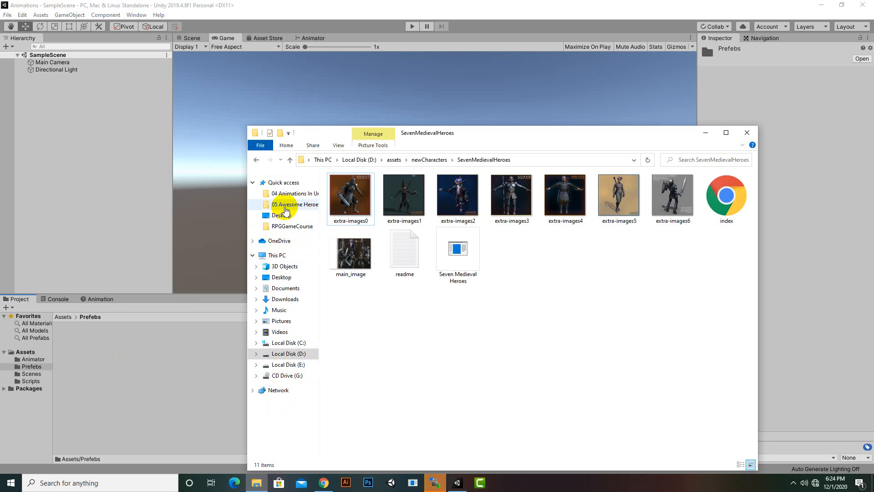
click(285, 299)
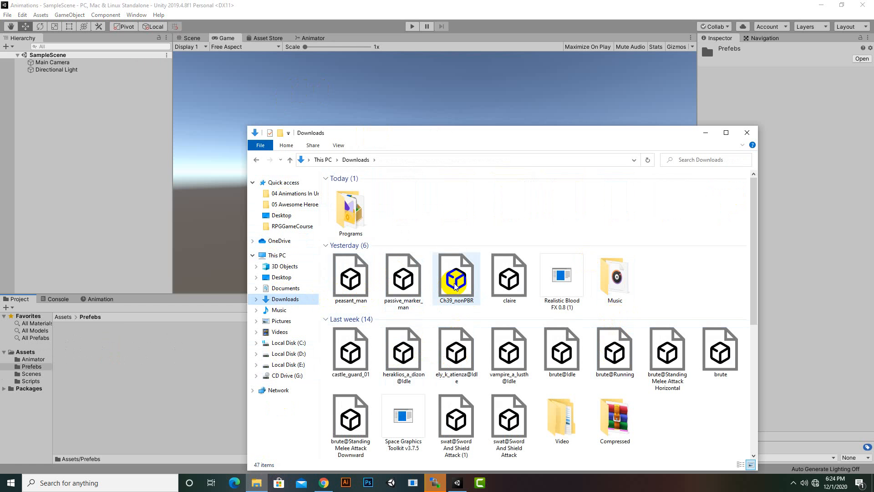
drag(456, 286, 177, 363)
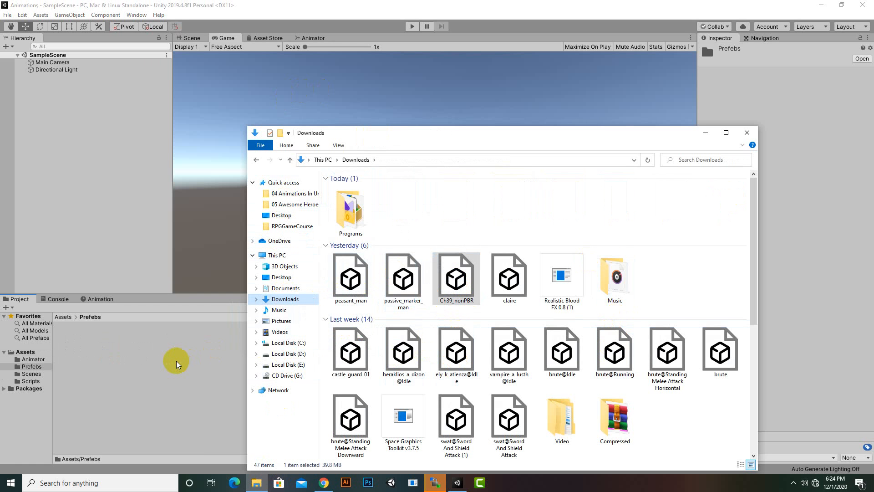
drag(177, 363, 324, 328)
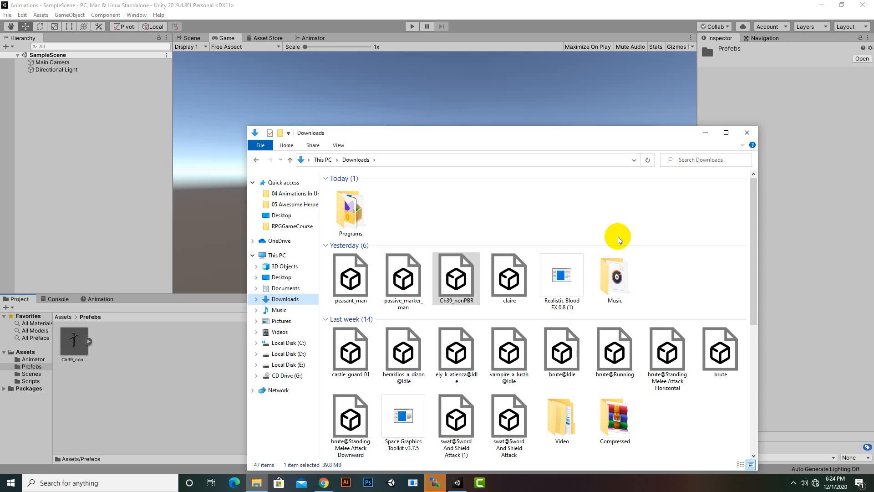
click(207, 381)
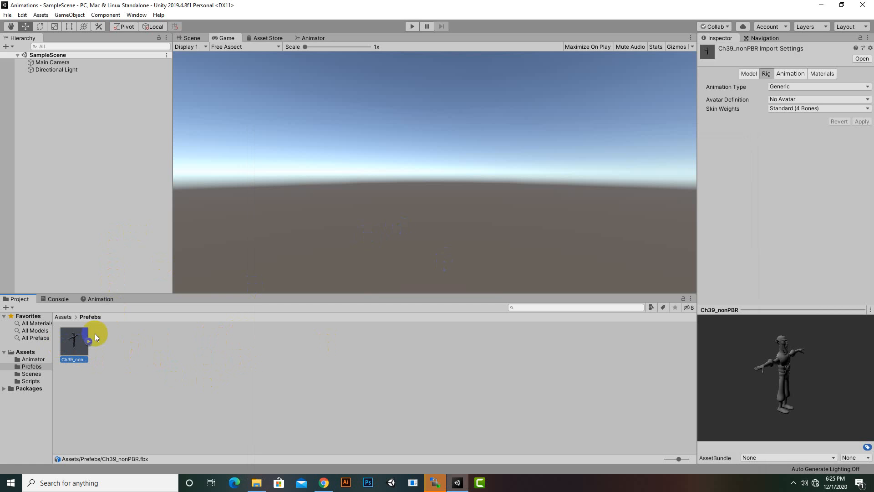
- Add a 3D plane to SampleScene and display it in the Scene view
right_click(86, 101)
mouse_move(103, 201)
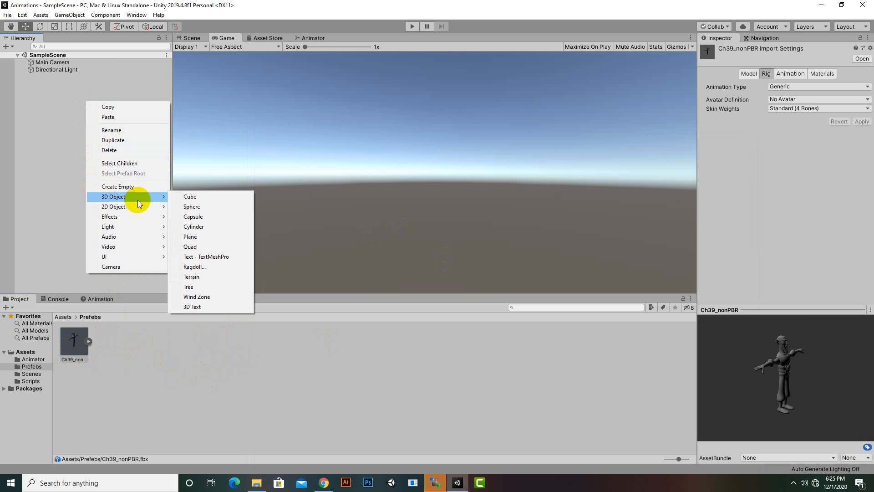
click(191, 237)
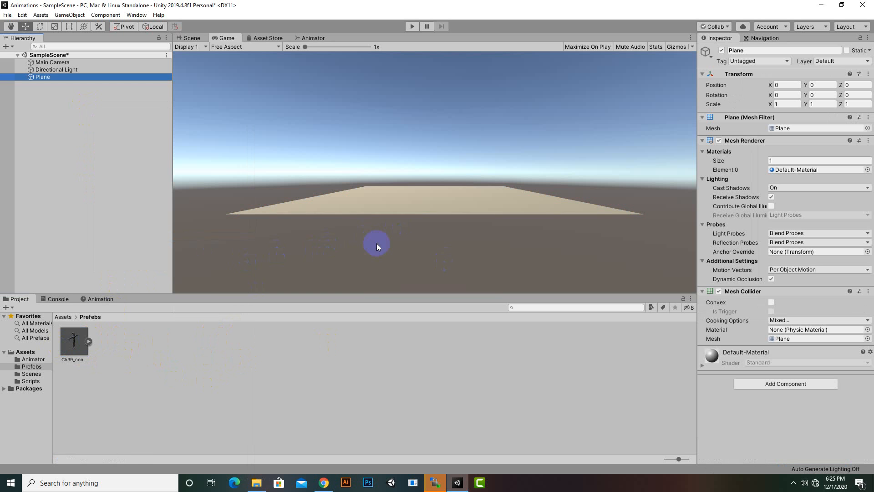
scroll(422, 241, up, 2)
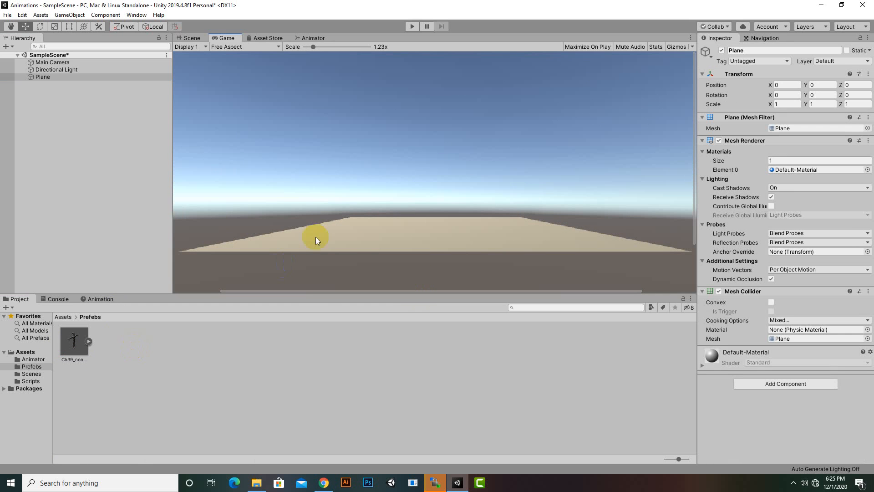
alt+drag(313, 266, 321, 267)
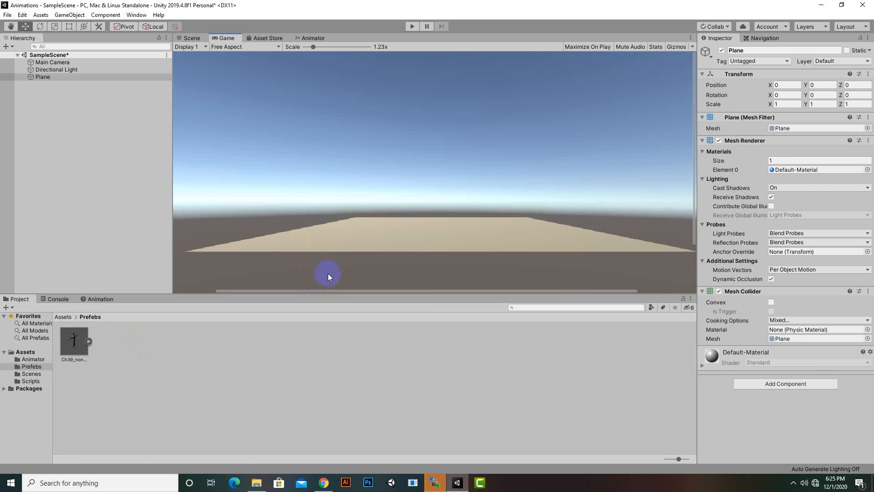
click(192, 38)
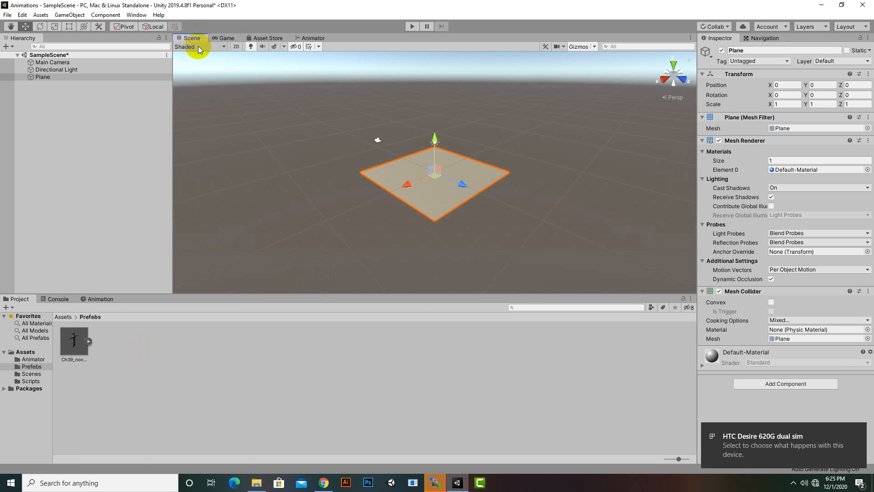
scroll(414, 227, up, 5)
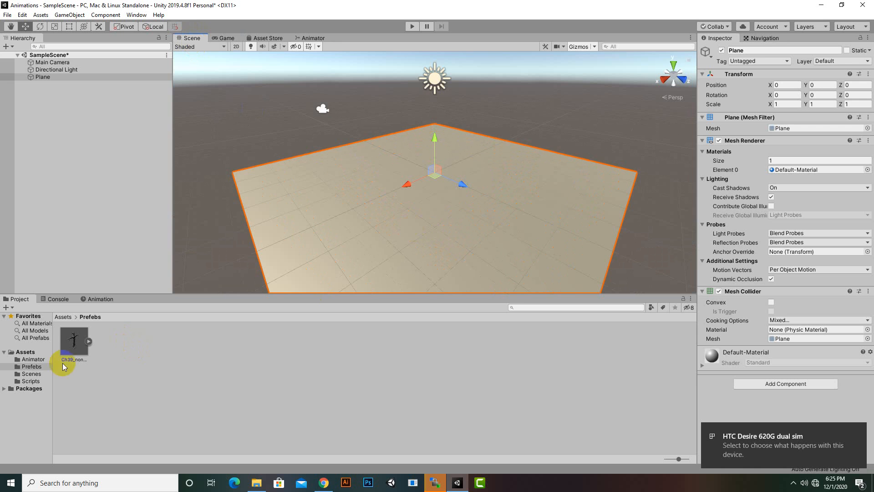
- Place the Ch39_nonPBR model from the Prefebs folder onto the plane in the scene
drag(73, 343, 383, 280)
scroll(380, 261, up, 5)
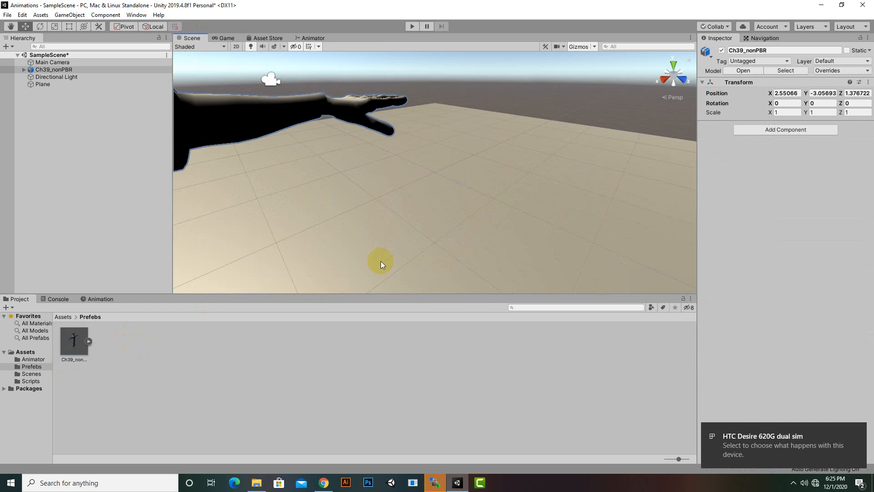
alt+drag(383, 249, 422, 233)
scroll(422, 233, down, 5)
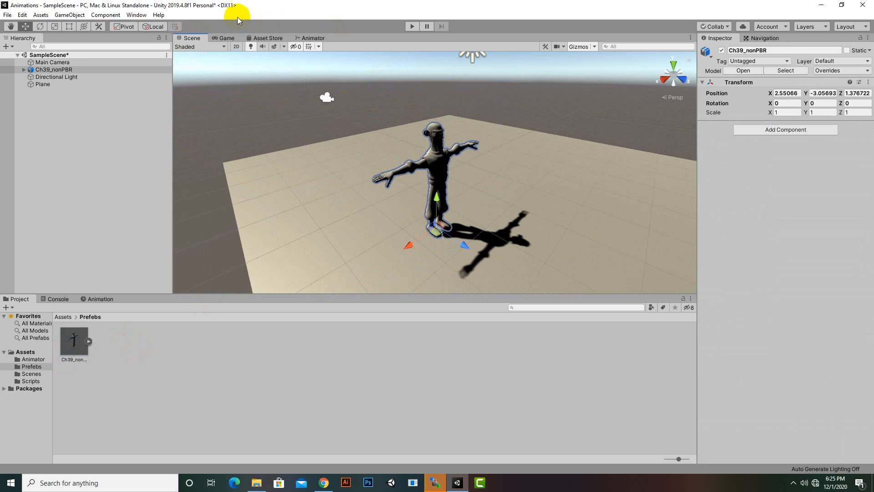
- Set the scene's environment lighting source to Color with a grey ambient color of RGB 152, 152, 152
click(144, 17)
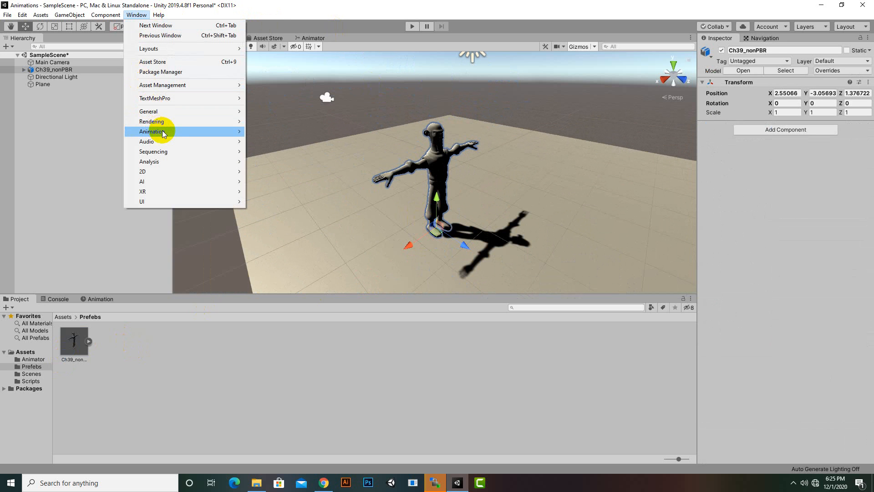
mouse_move(166, 121)
click(278, 121)
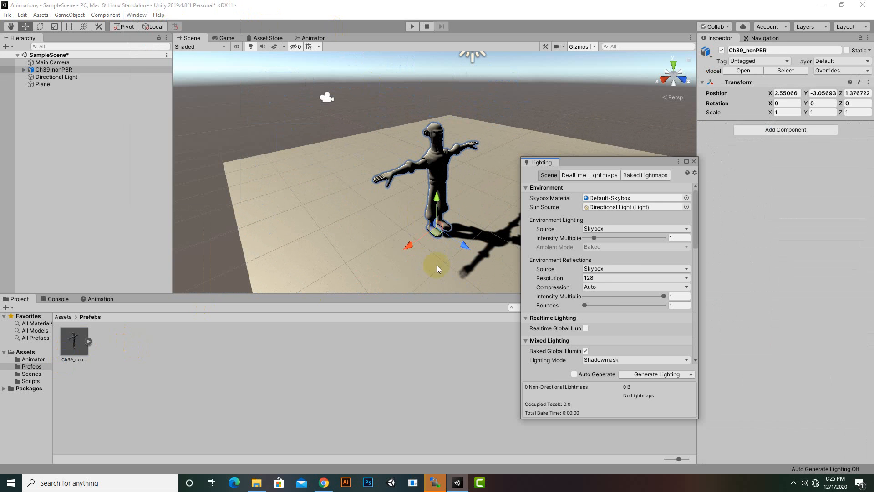
click(608, 229)
click(610, 249)
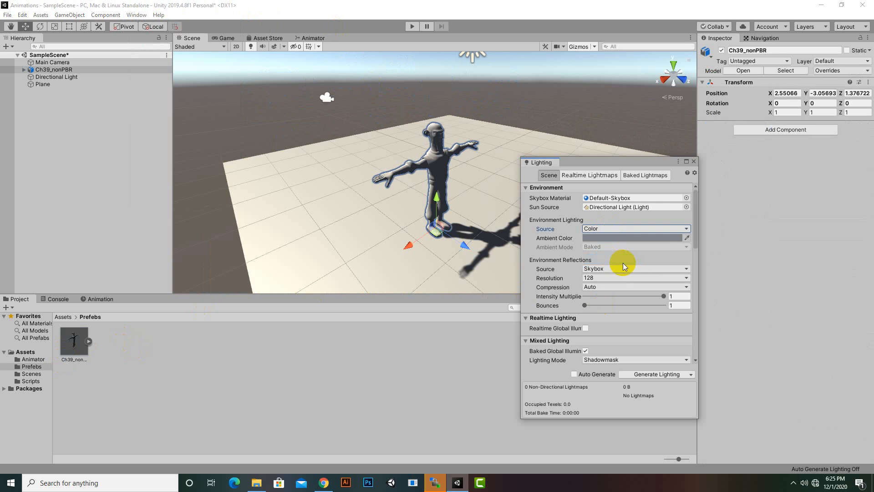
click(621, 238)
mouse_move(607, 255)
mouse_down()
mouse_move(596, 248)
mouse_move(596, 258)
mouse_up()
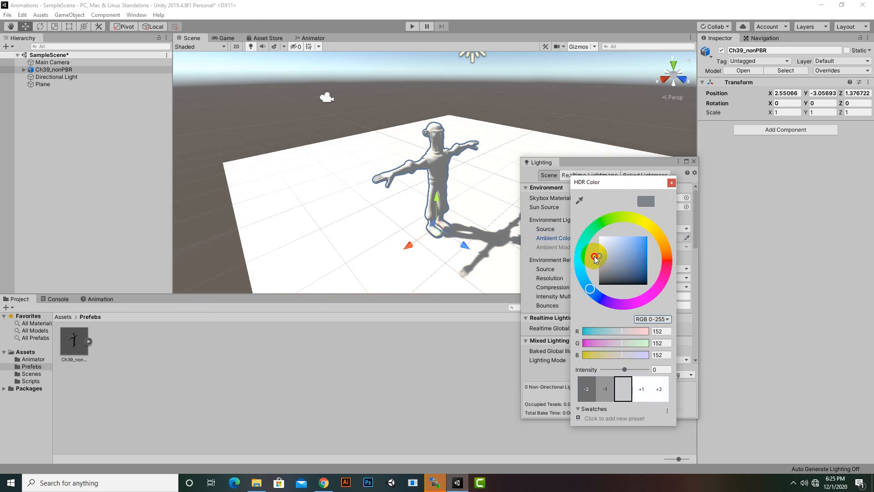
click(670, 184)
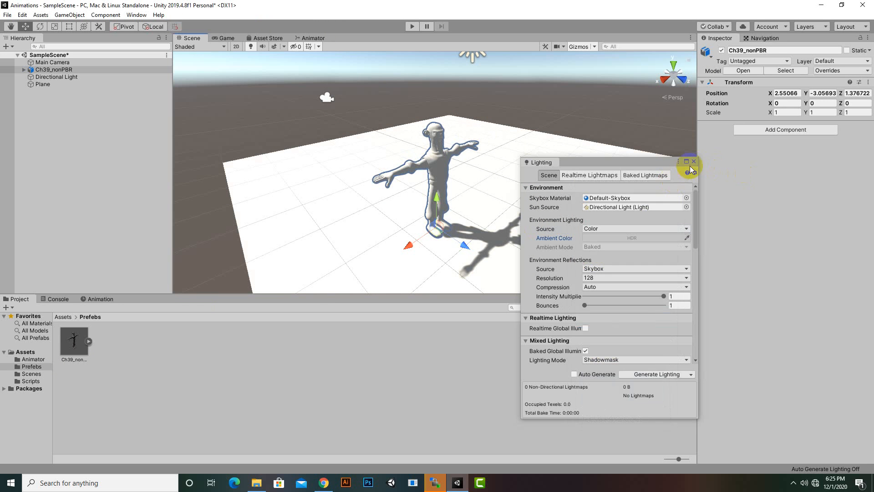
click(693, 162)
- Delete the untextured Ch39_nonPBR character from the scene
scroll(449, 188, up, 10)
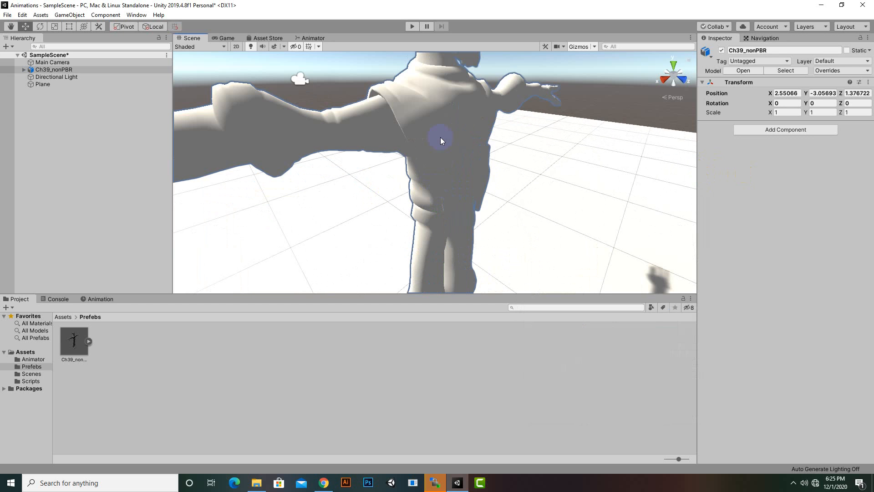
scroll(440, 139, down, 10)
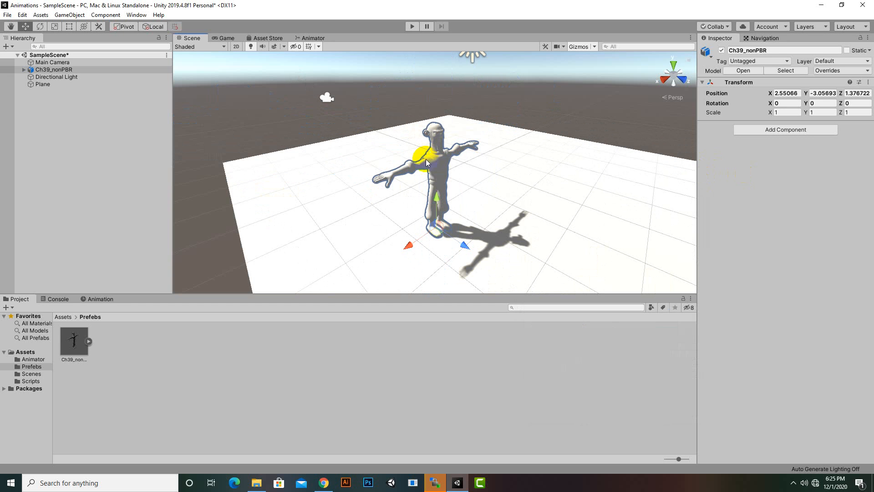
click(37, 69)
key(Delete)
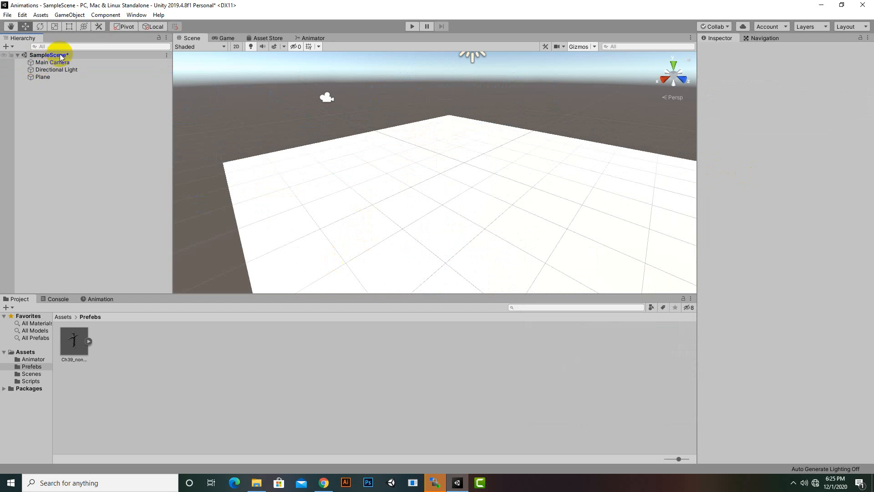
- Extract the Ch39_nonPBR model's embedded textures into the Prefebs folder and fix the import settings of its normal map
click(74, 342)
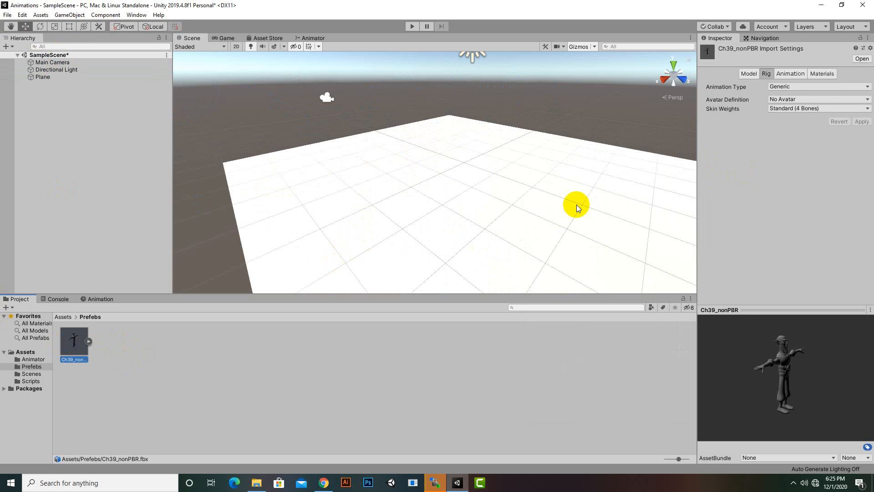
click(823, 73)
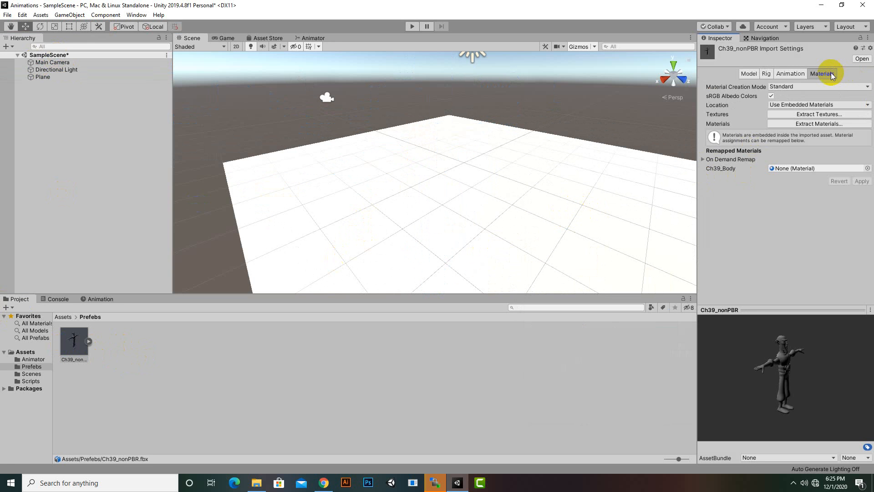
click(816, 116)
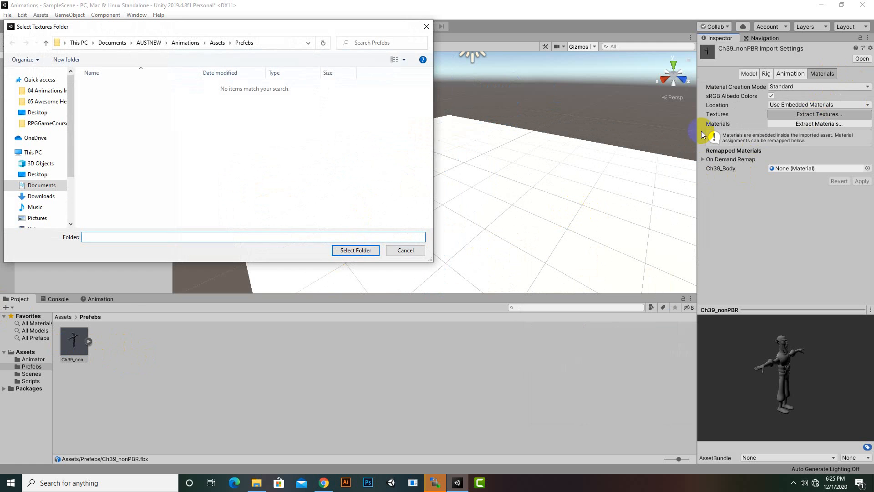
click(357, 251)
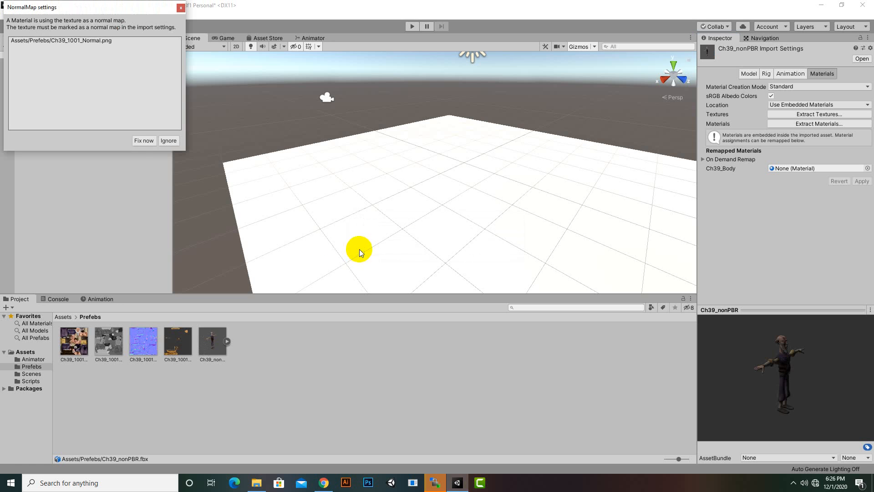
click(140, 141)
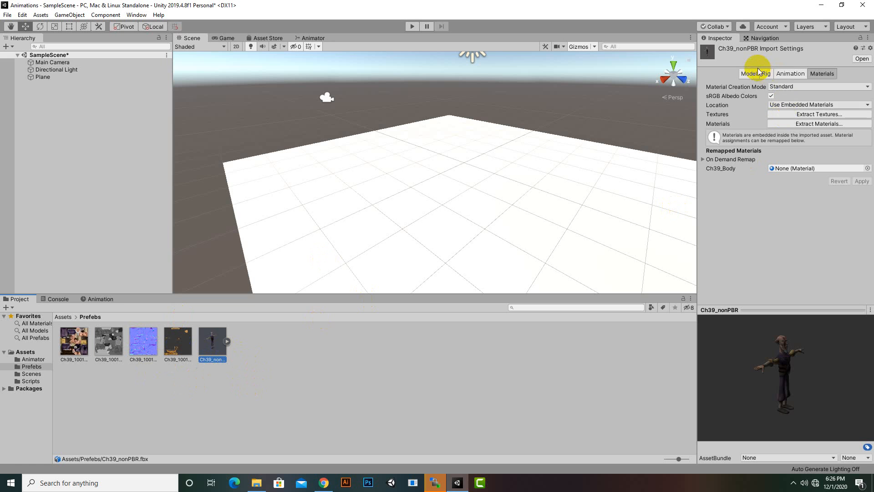
- Set the Ch39_nonPBR model's rig animation type to Humanoid and apply the import settings
click(770, 74)
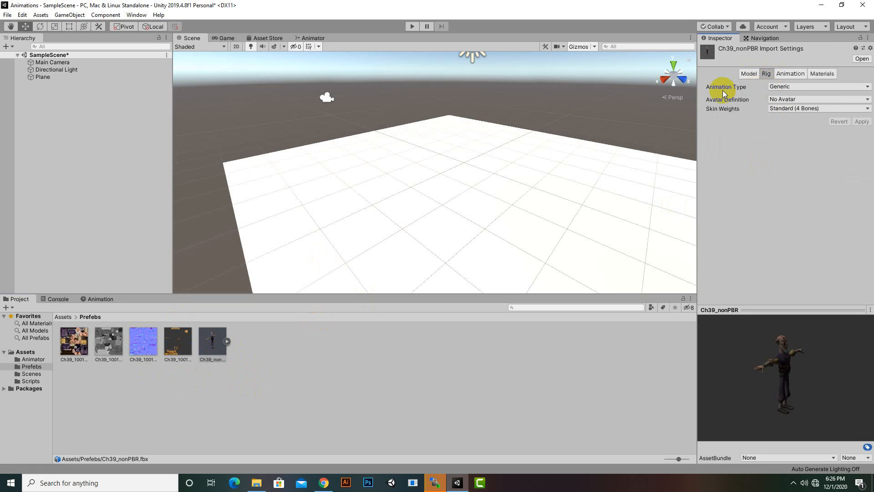
click(798, 90)
click(791, 127)
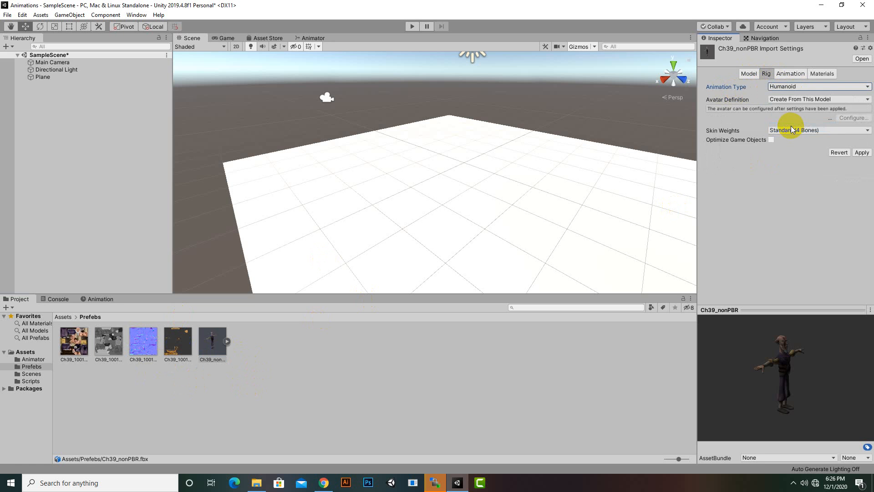
click(862, 152)
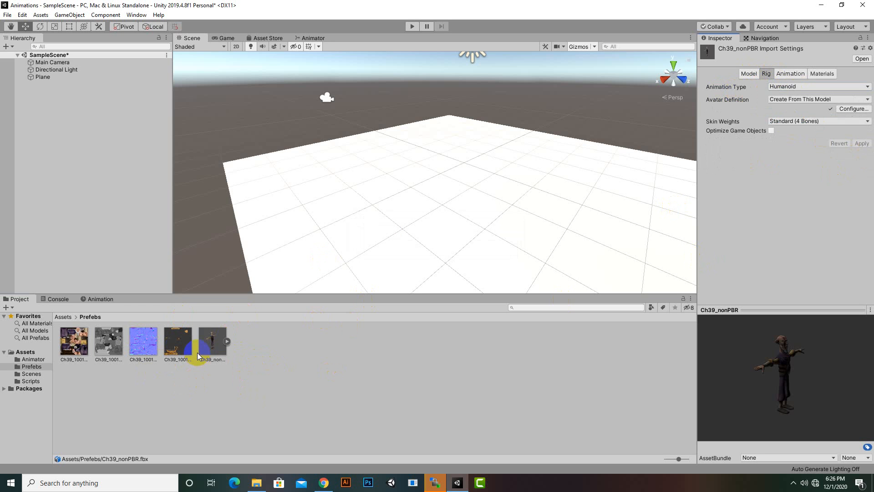
- Place the textured Ch39_nonPBR character on the plane to inspect it, and delete it from the scene again
drag(199, 355, 473, 269)
key(f)
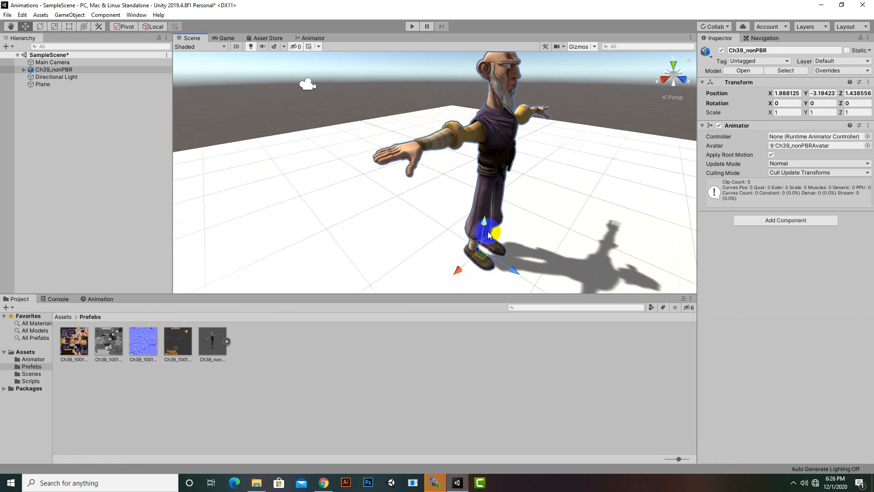
scroll(488, 231, down, 3)
middle_drag(469, 240, 406, 241)
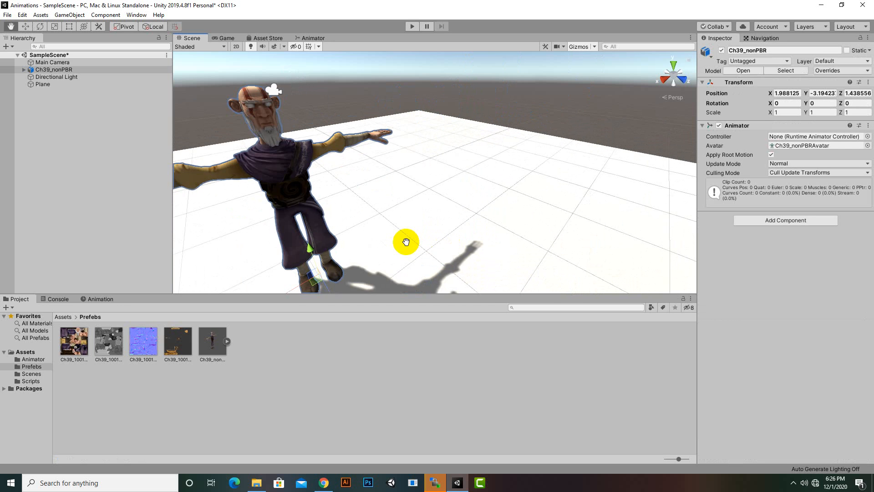
key(f)
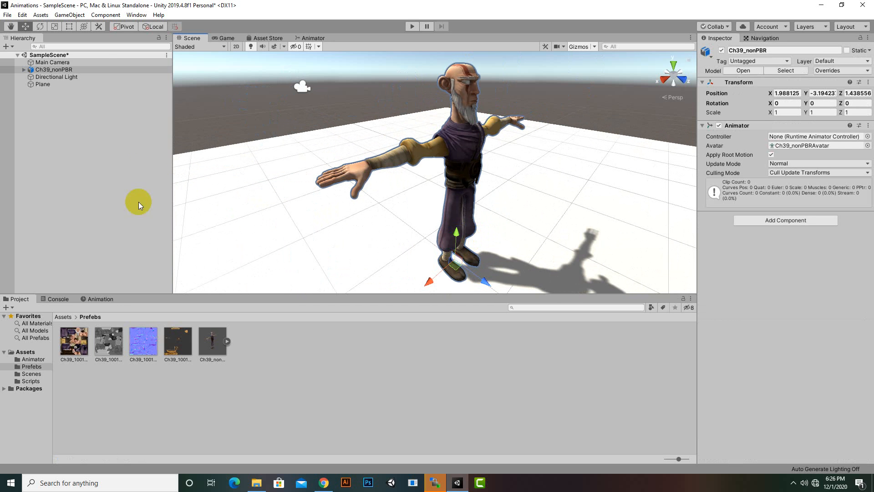
click(78, 70)
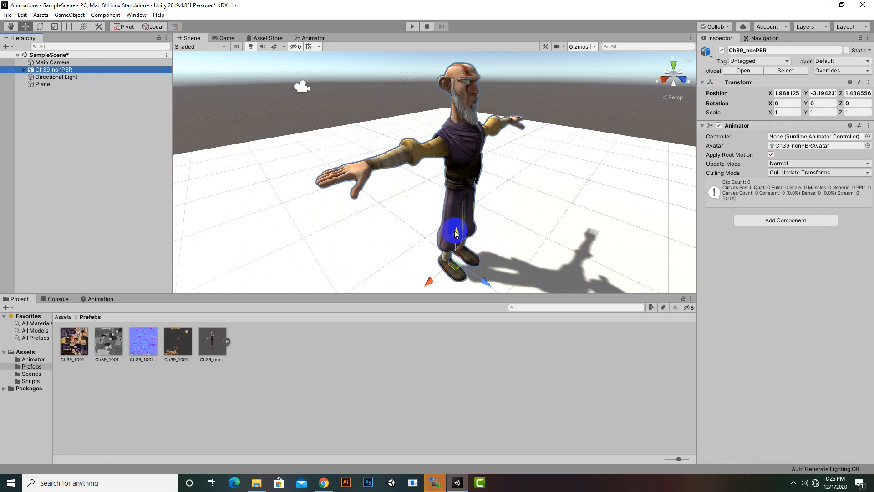
key(Delete)
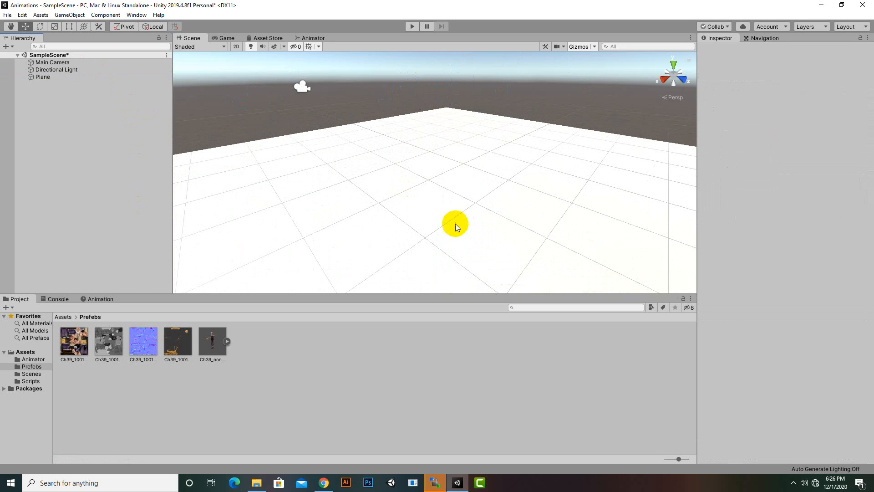
- Import the Seven Medieval Heroes package from the SevenMedievalHeroes folder on drive D: into the project's Assets folder
click(63, 316)
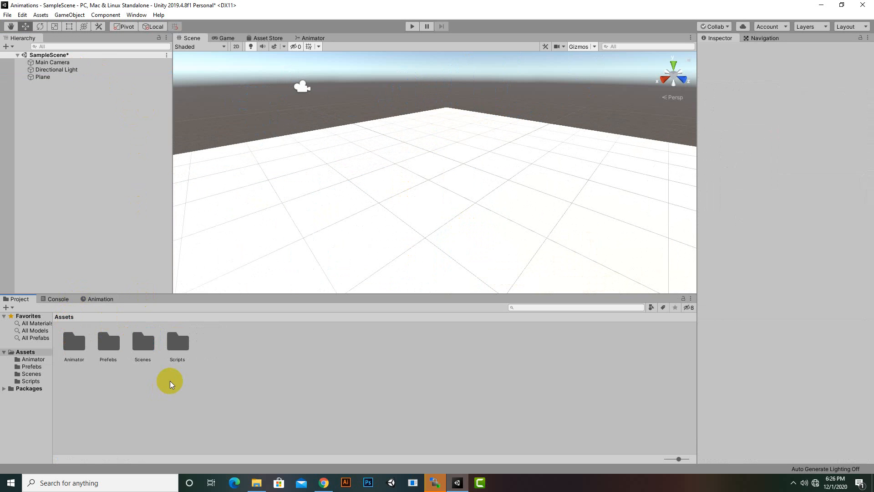
click(257, 484)
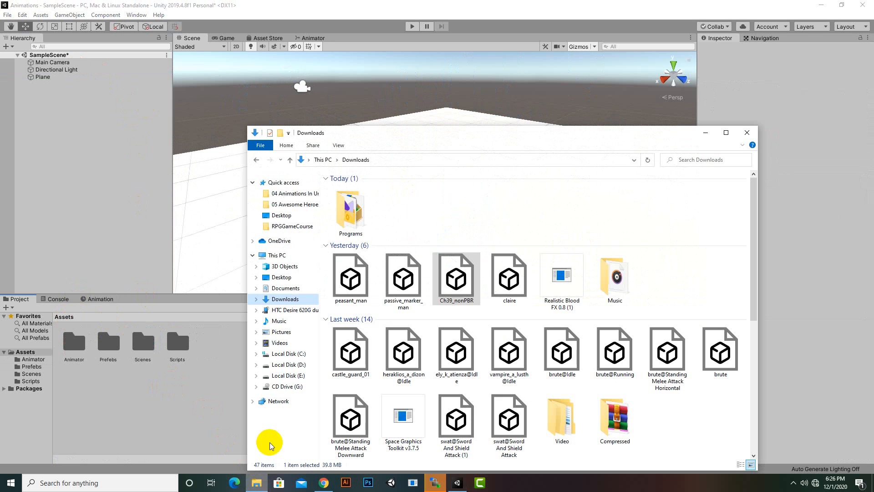
click(256, 160)
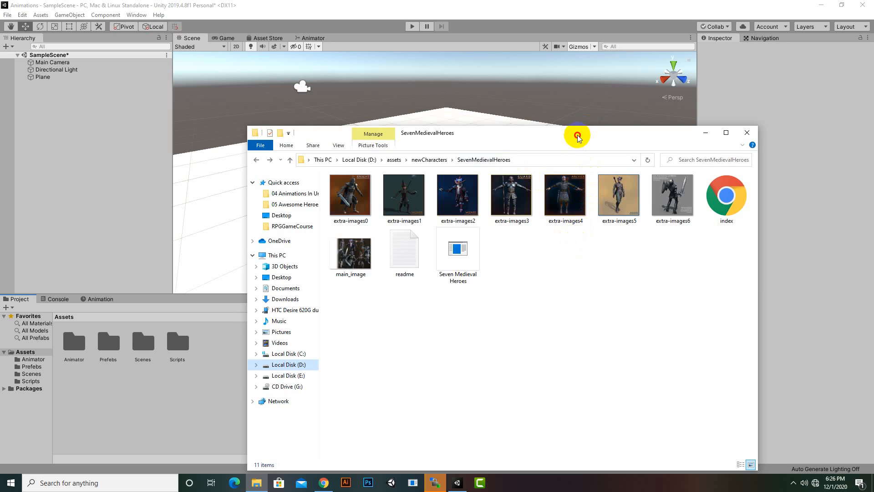
drag(586, 128, 668, 98)
drag(537, 225, 238, 360)
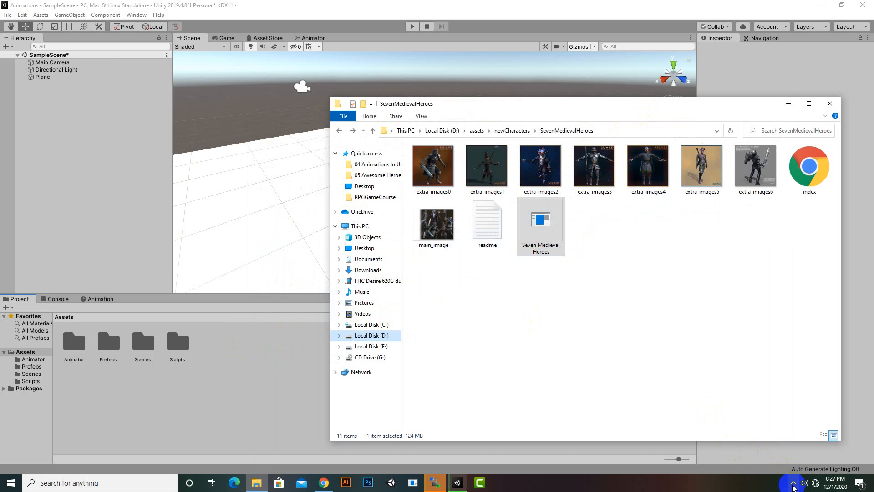
click(794, 483)
click(794, 483)
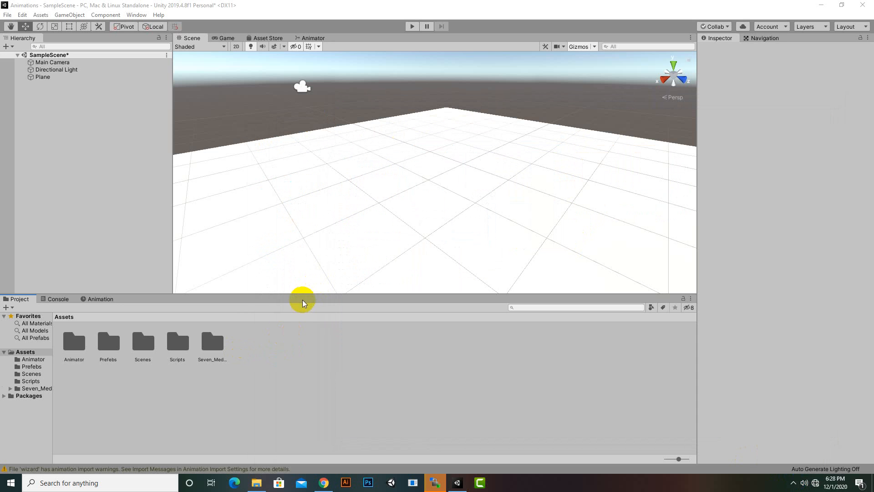
- Place the City_guard model from the Seven_Medieaval_Heroes assets on the plane to inspect it, and delete it from the scene again
double_click(214, 341)
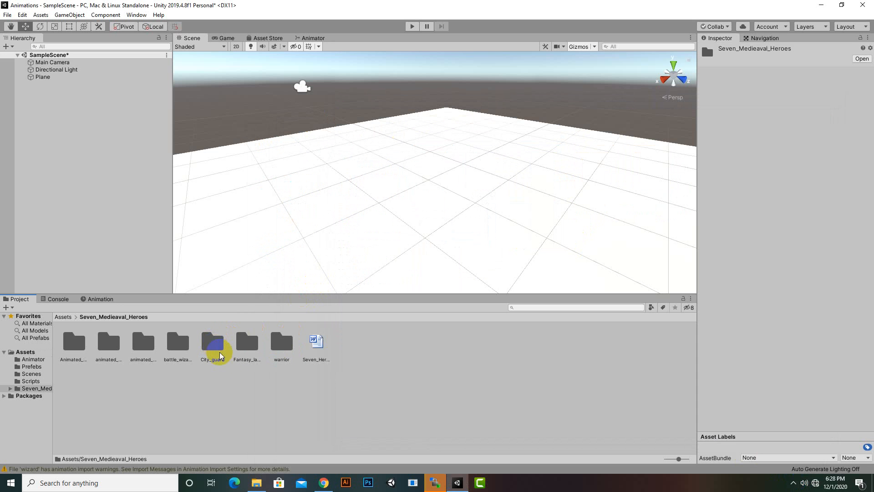
click(224, 348)
double_click(222, 343)
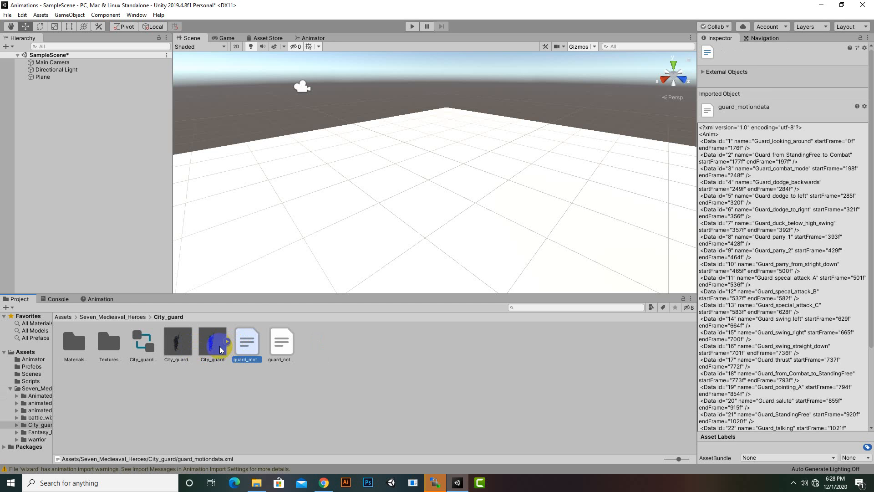
drag(212, 344, 378, 242)
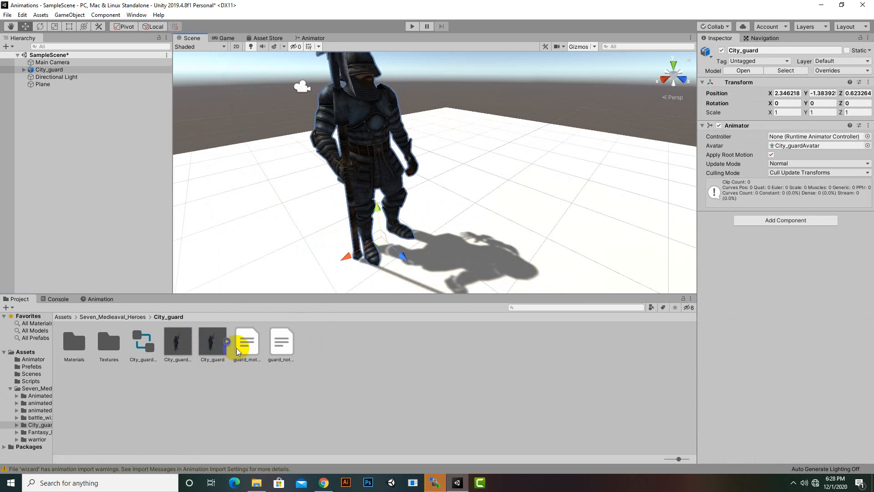
click(49, 69)
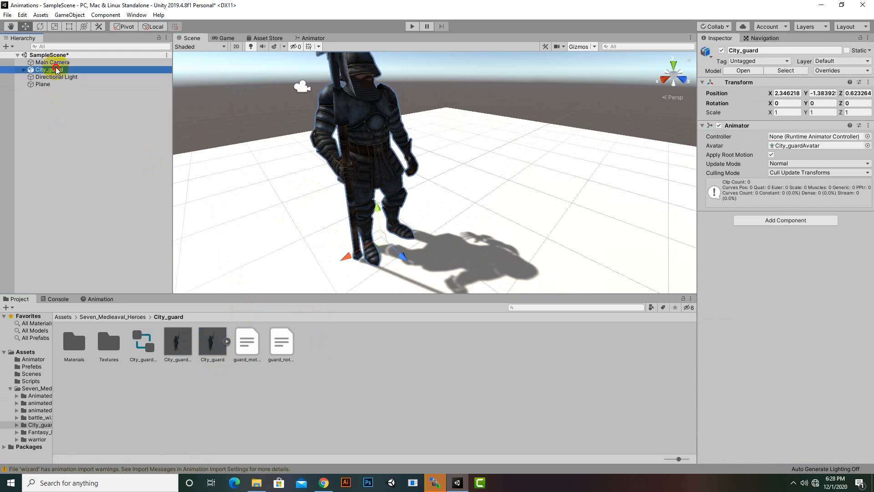
key(Delete)
- Open the warrior folder of the Seven_Medieaval_Heroes assets and review the Warrior model's rig and materials import settings
click(135, 317)
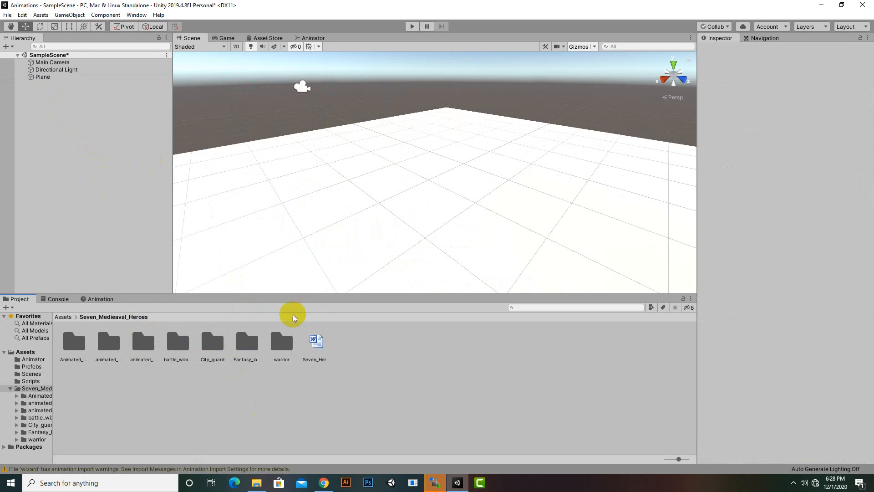
double_click(282, 342)
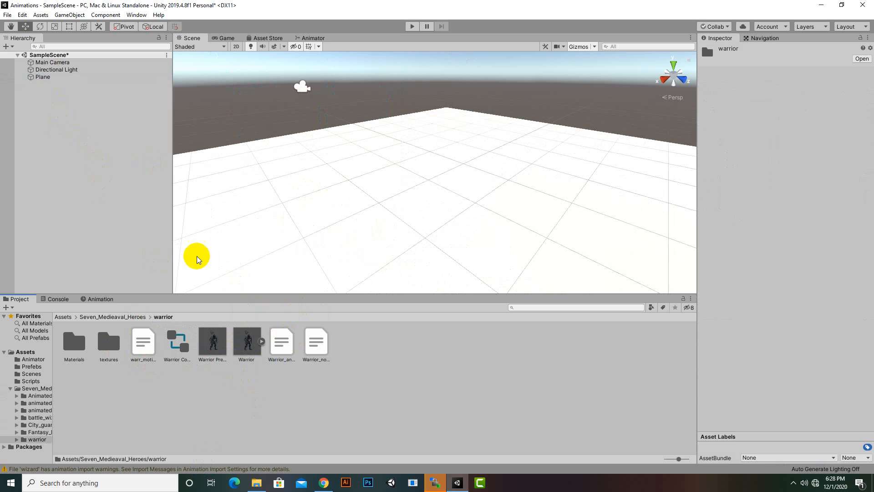
click(244, 353)
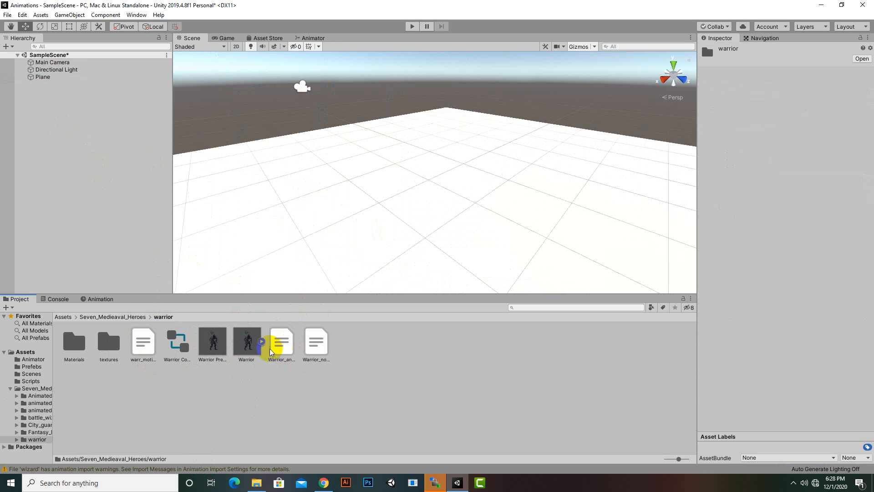
click(249, 348)
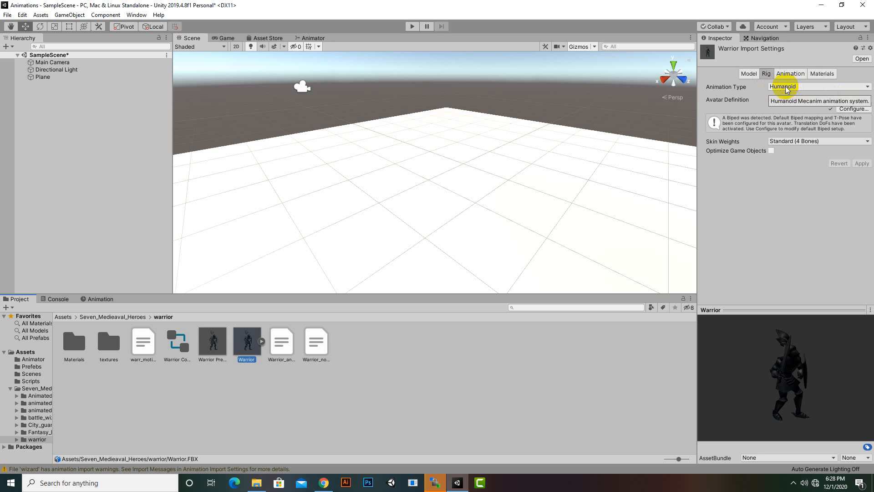
click(822, 73)
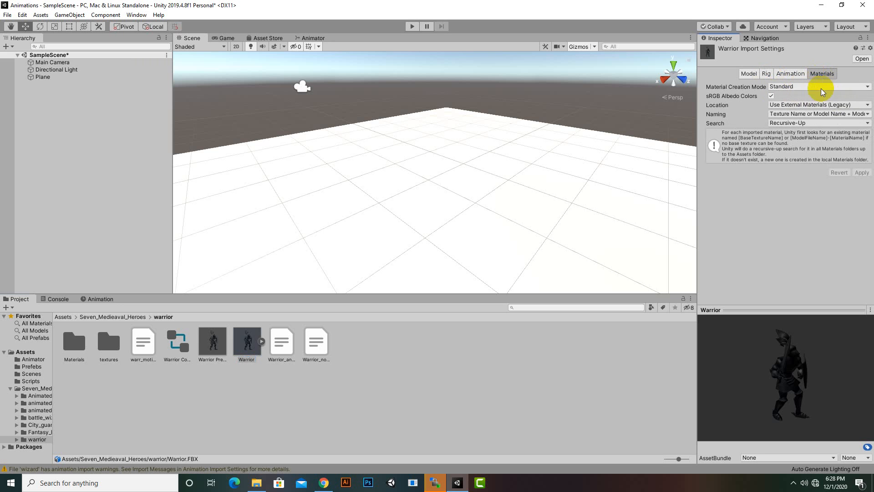
click(767, 74)
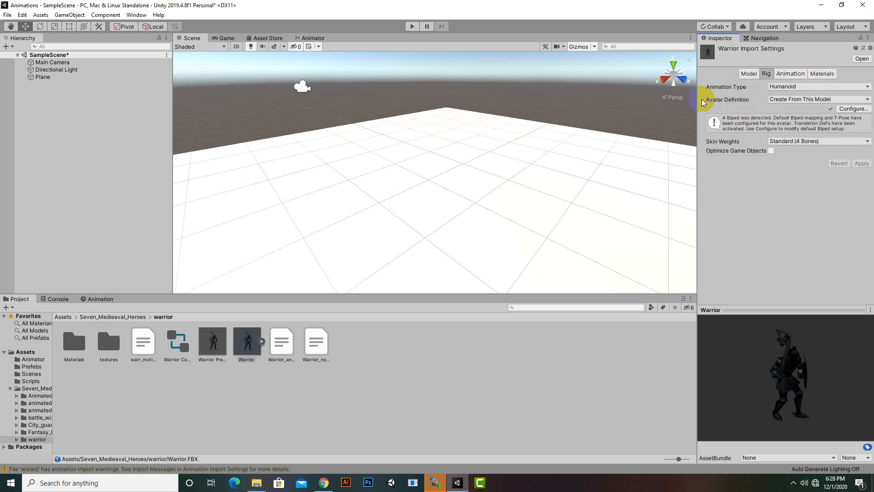
- Examine the list of animation clips in the Warrior model's import settings
click(783, 78)
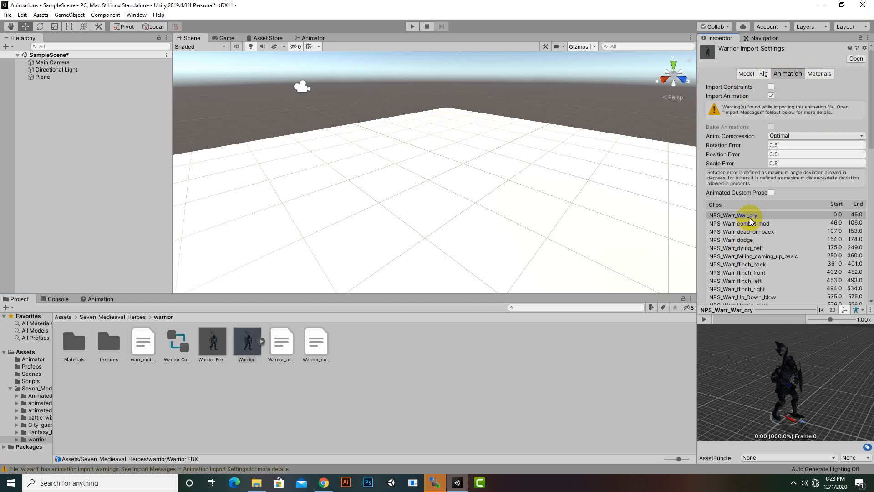
scroll(760, 237, down, 6)
scroll(759, 236, up, 4)
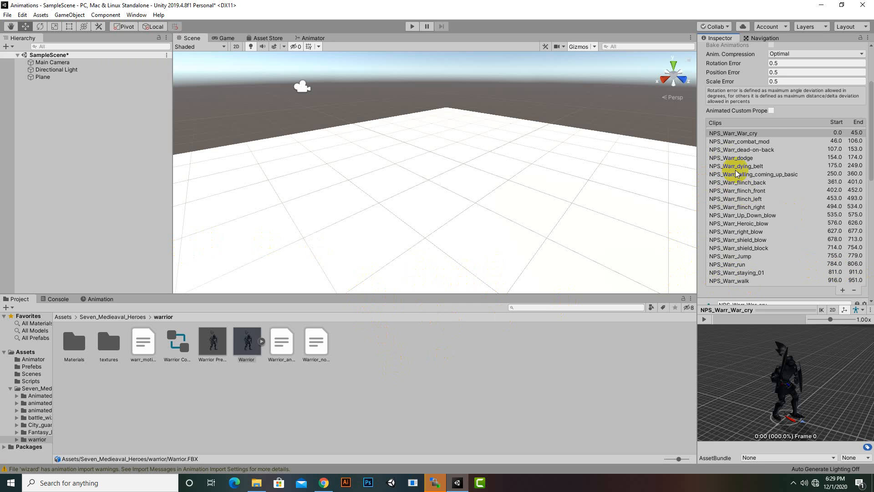
scroll(824, 160, down, 3)
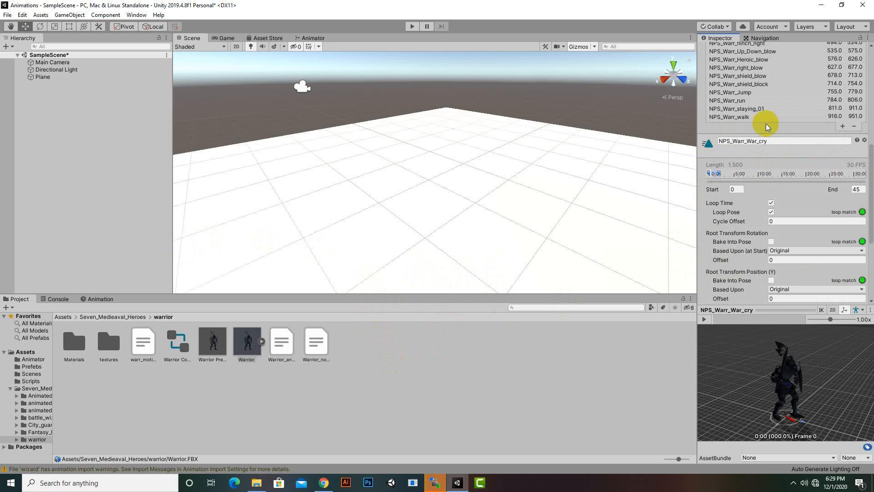
scroll(762, 141, up, 3)
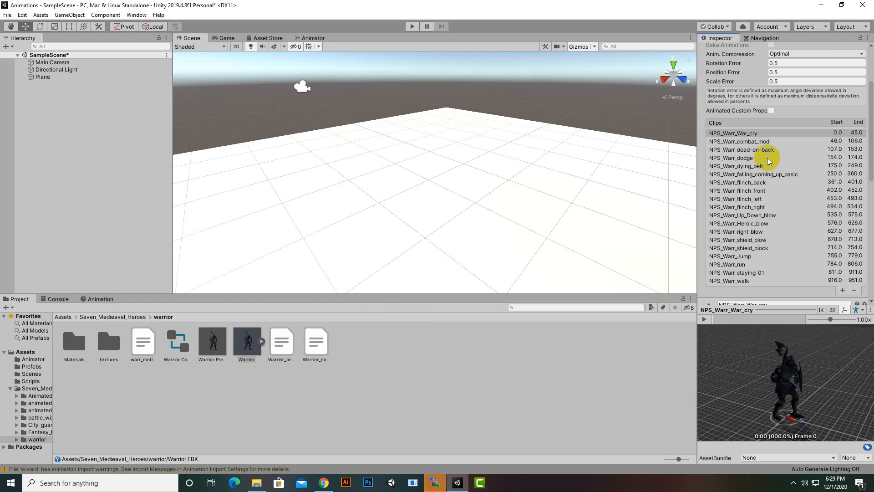
- Check the start and end frames of the NPS_Warr_War_cry and NPS_Warr_combat_mod clips and the latter's loop and root transform settings
click(841, 135)
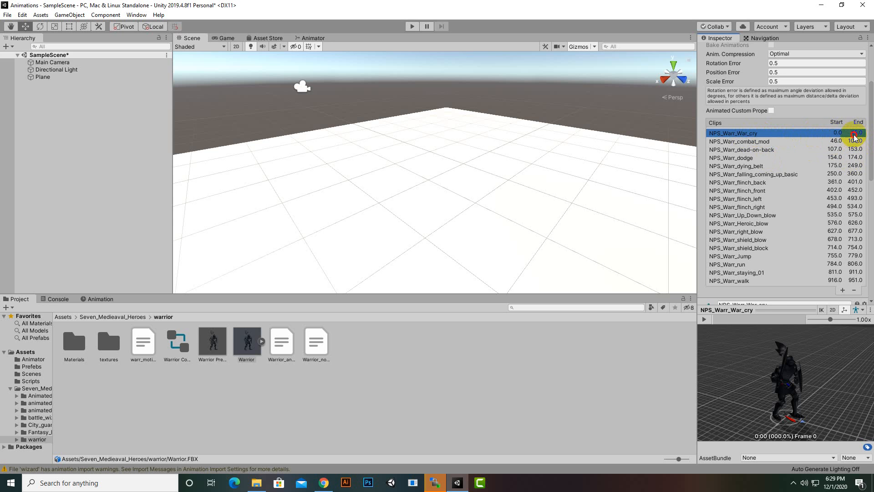
click(837, 142)
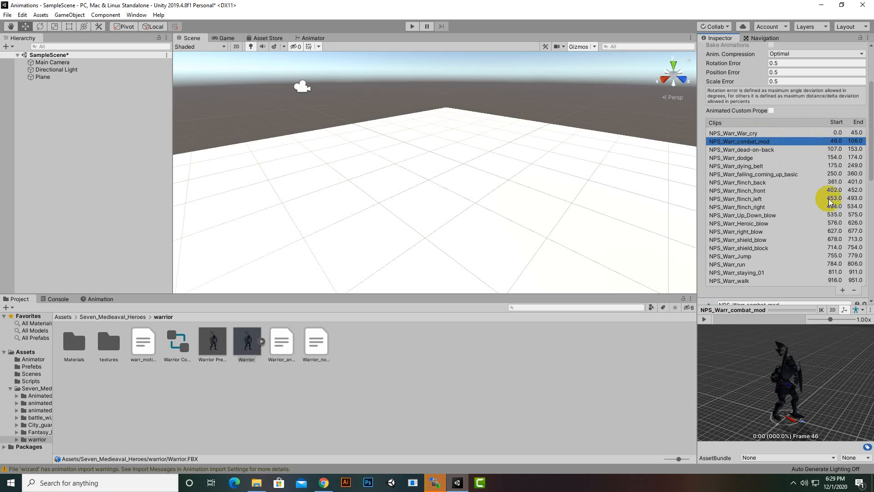
scroll(774, 237, down, 10)
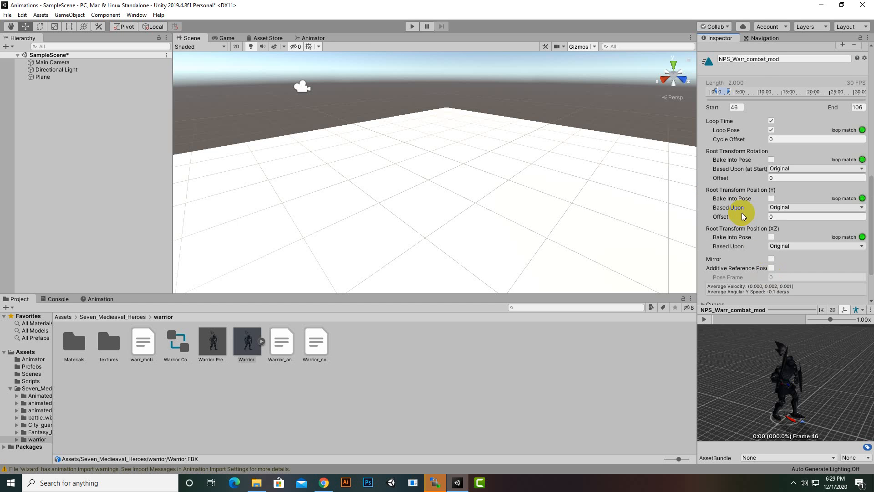
scroll(769, 239, up, 10)
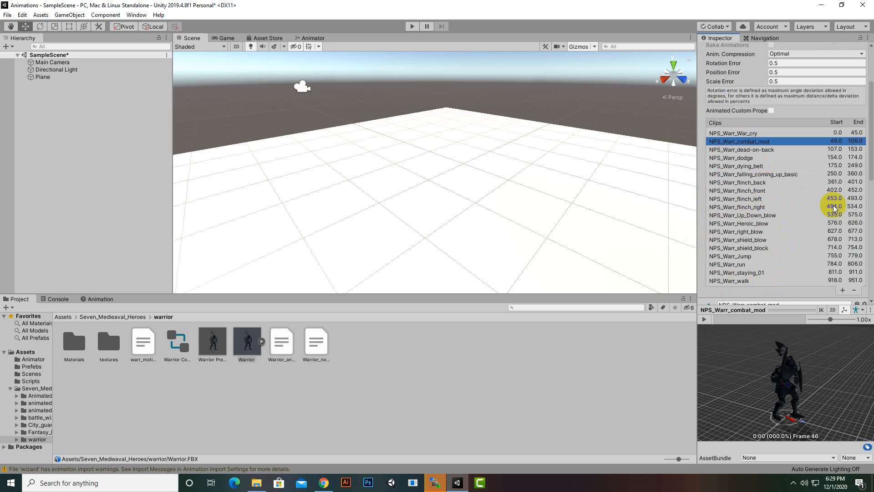
scroll(784, 208, down, 10)
scroll(783, 207, up, 3)
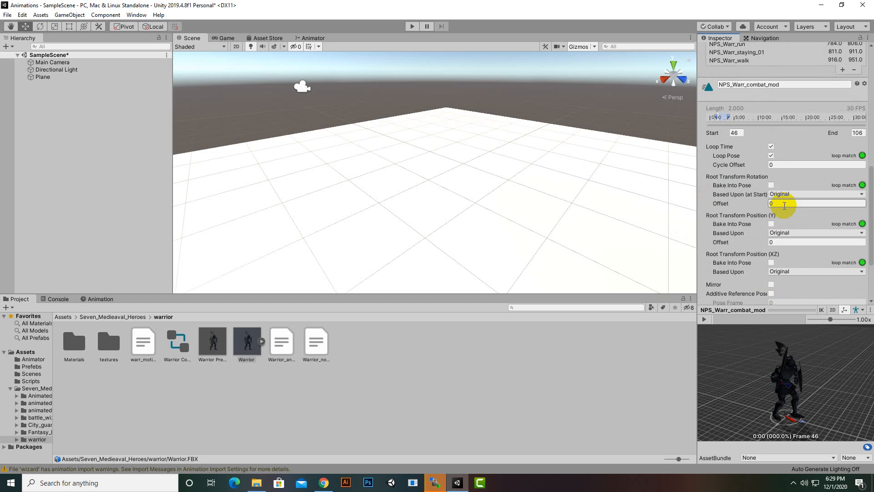
scroll(785, 208, down, 3)
scroll(786, 206, up, 8)
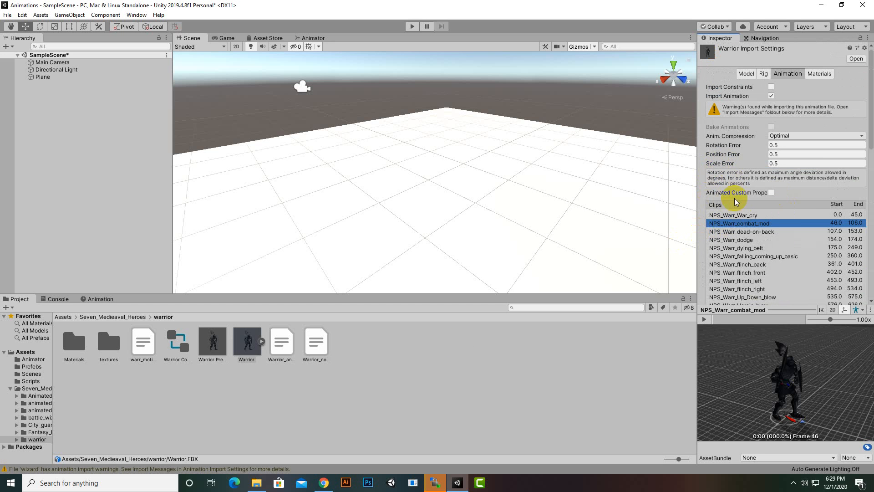
- Expand the Warrior model's sub-assets and preview its NPS_Warr_dead-on-back and NPS_Warr_dodge animation clips
click(370, 367)
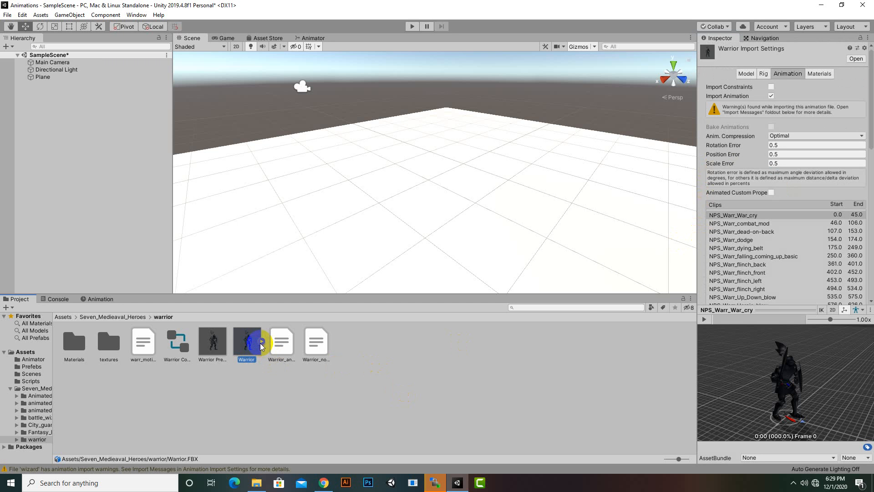
click(260, 342)
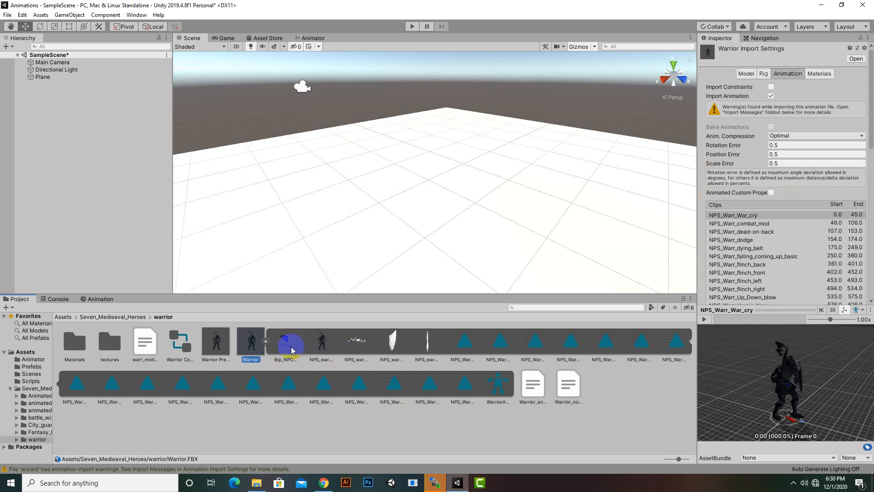
click(465, 344)
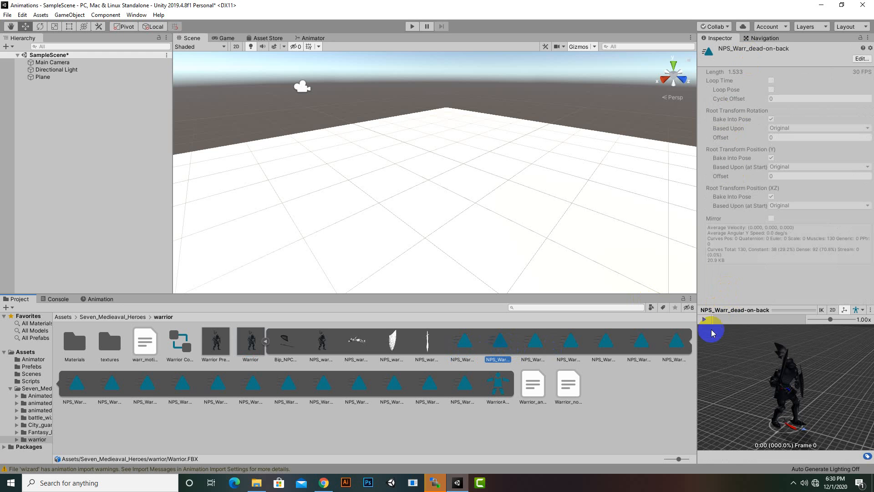
click(704, 320)
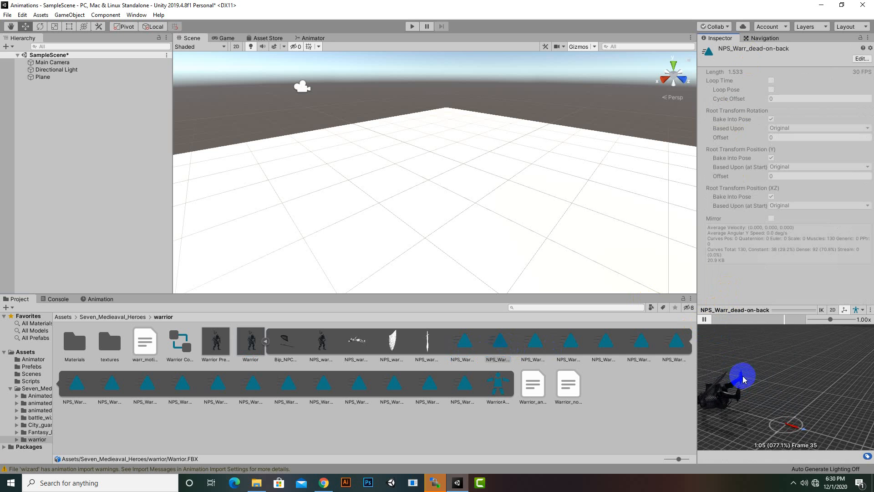
click(536, 349)
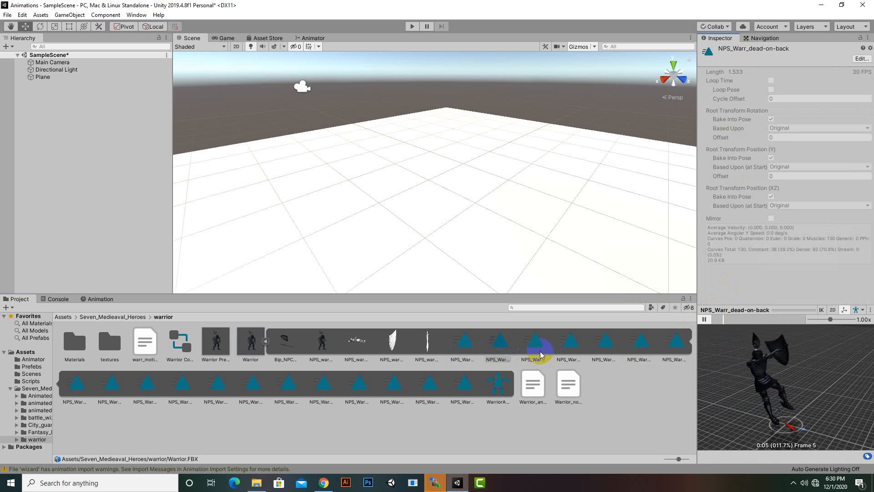
click(704, 319)
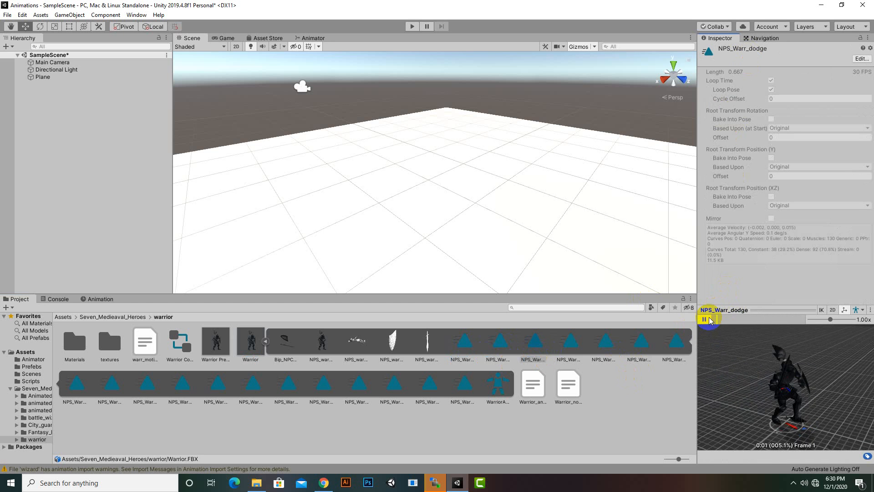
- Preview the NPS_Warr_combat_mod animation clip, and collapse the Warrior model's sub-assets
click(475, 342)
click(704, 319)
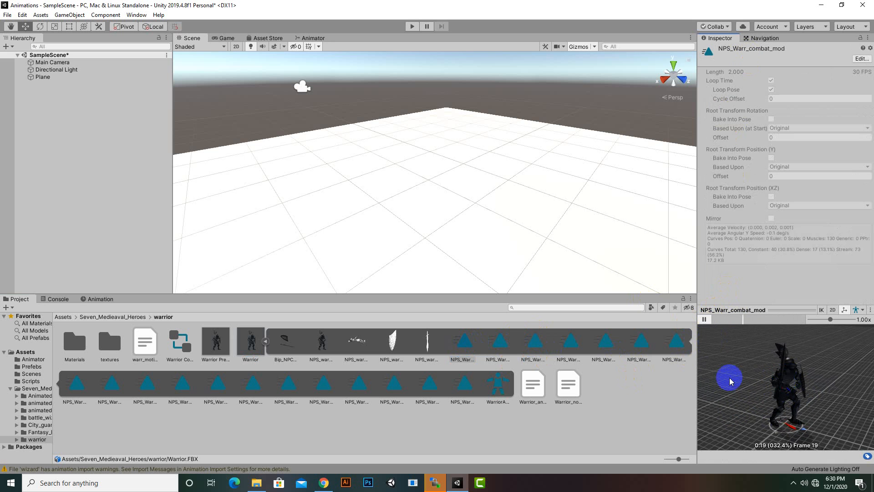
click(704, 319)
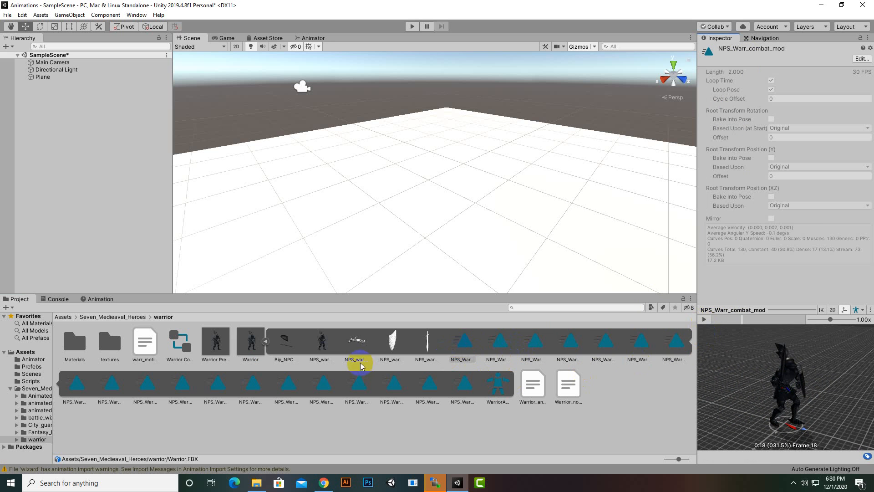
click(251, 342)
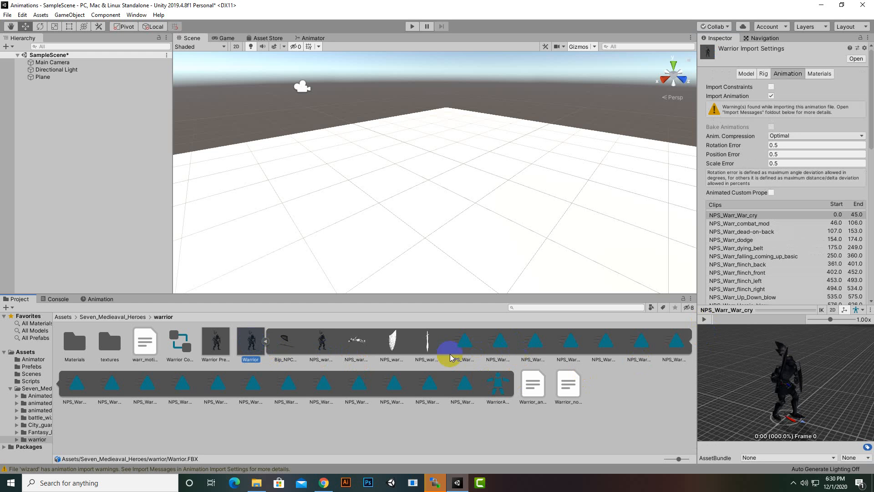
click(268, 342)
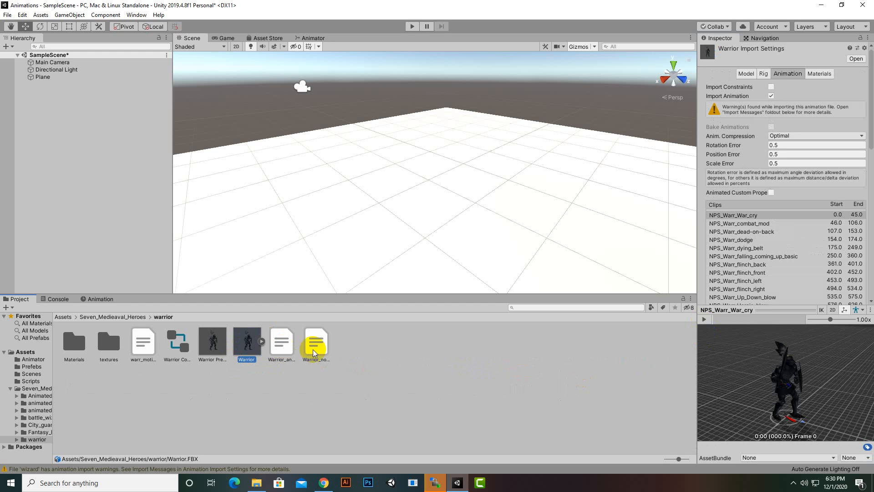
- Expand the Warrior model's sub-assets and examine the keyframes of its NPS_Warr_combat_mod clip in the Animation window
click(261, 341)
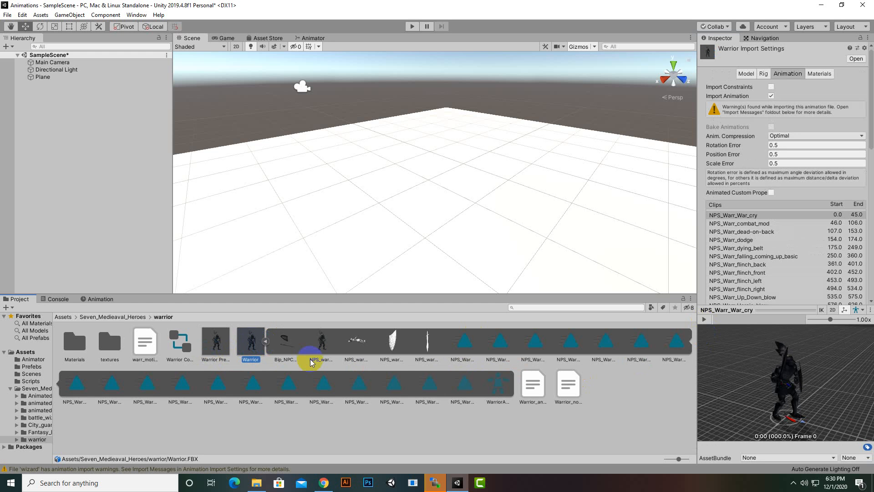
click(465, 342)
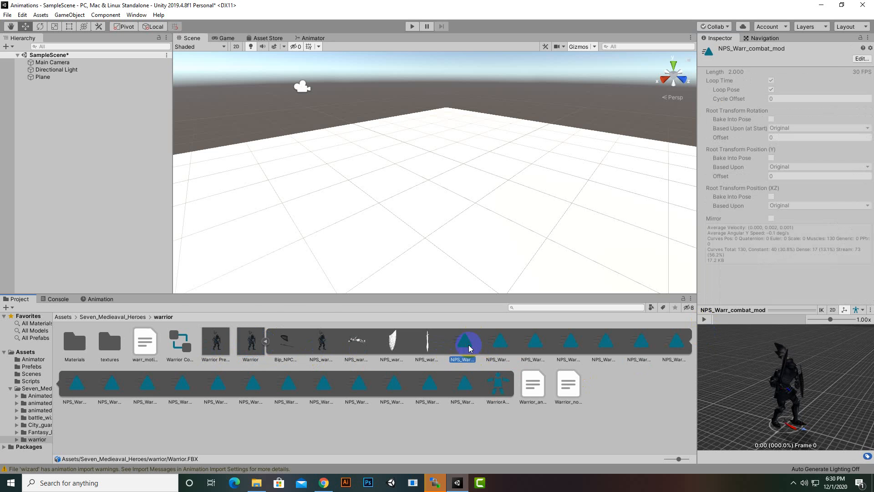
double_click(470, 348)
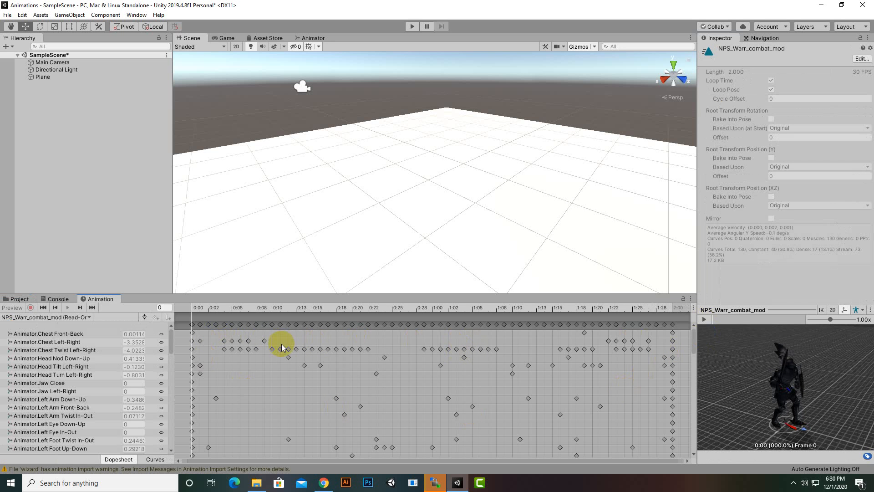
click(240, 340)
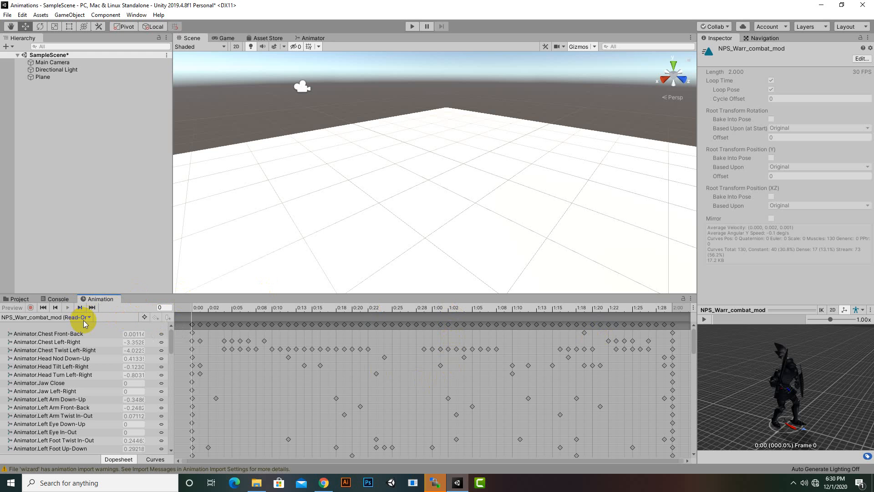
- Duplicate the NPS_Warr_combat_mod clip into the warrior folder and rename the copy idle
click(21, 299)
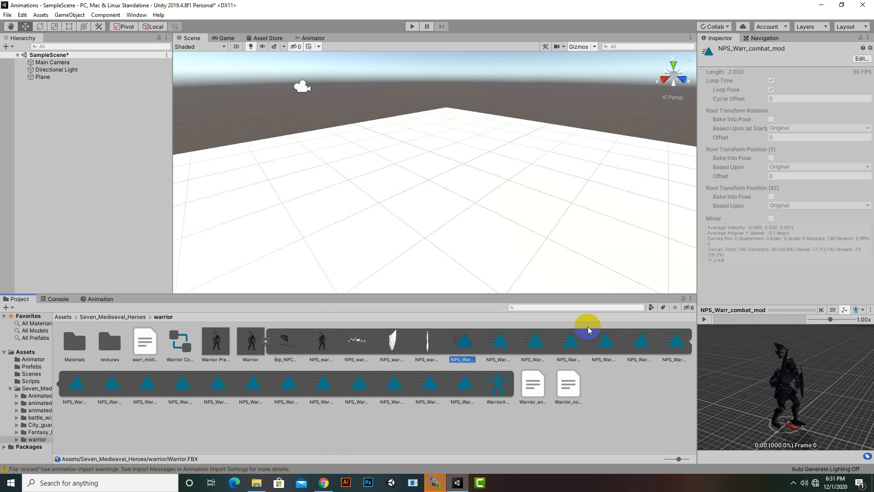
key(ctrl+d)
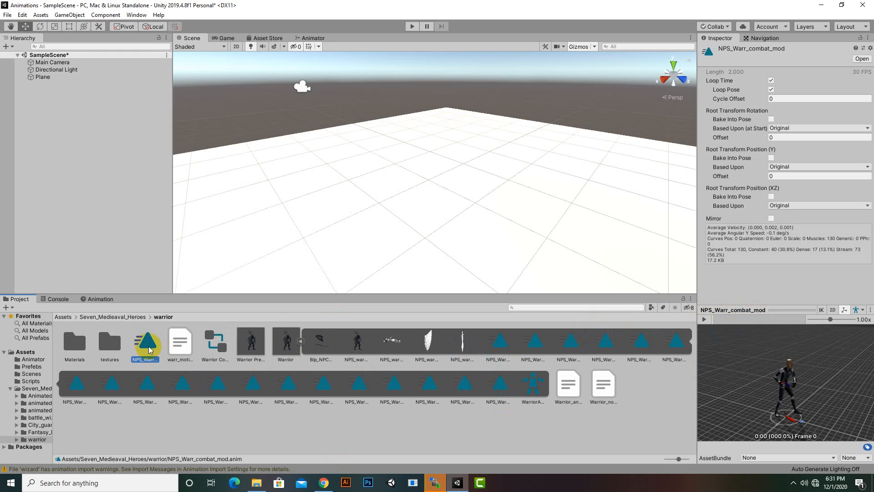
right_click(151, 348)
click(189, 159)
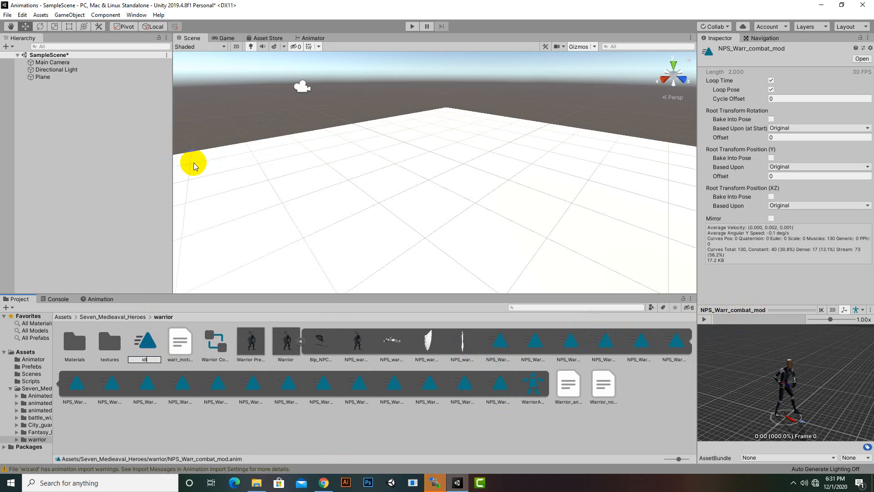
key(Return)
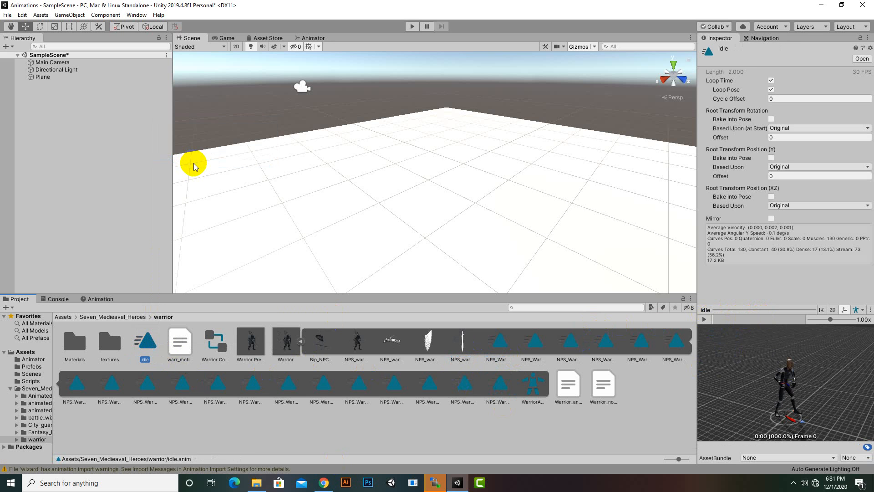
- Look through the Warrior's dodge, dying and flinch clips, and preview the NPS_Warr_Heroic_blow animation
click(536, 351)
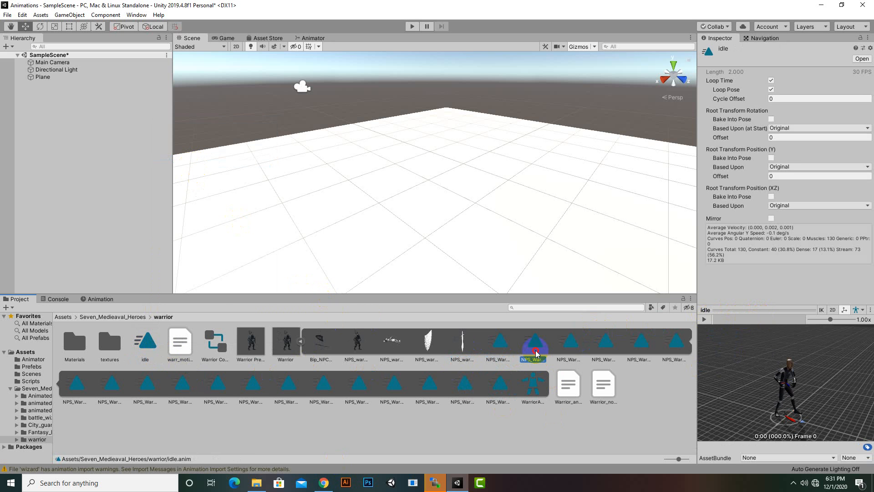
click(569, 350)
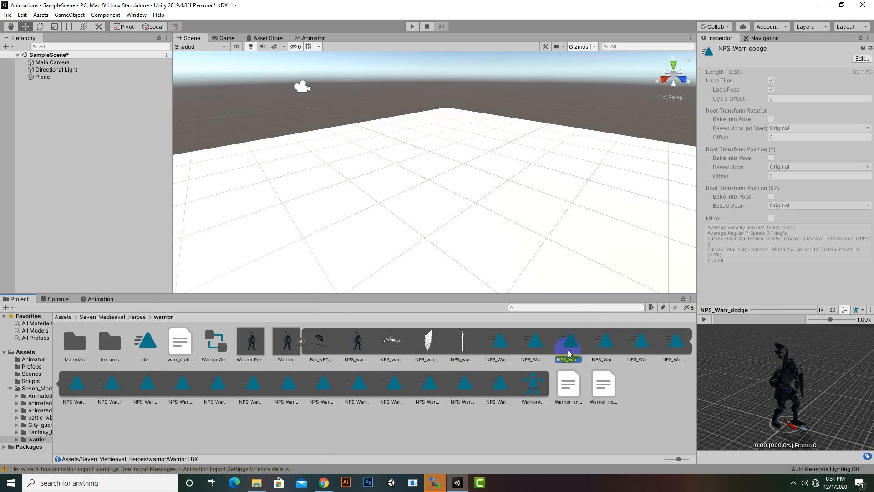
click(604, 351)
click(640, 350)
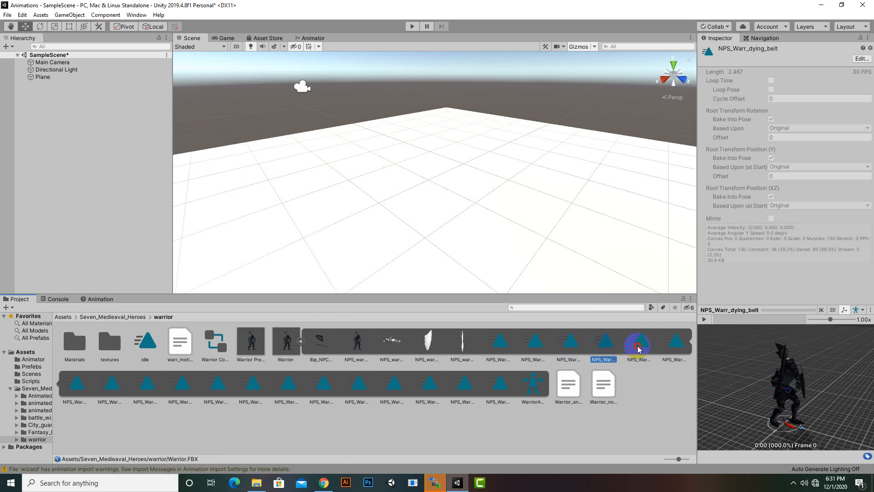
click(669, 349)
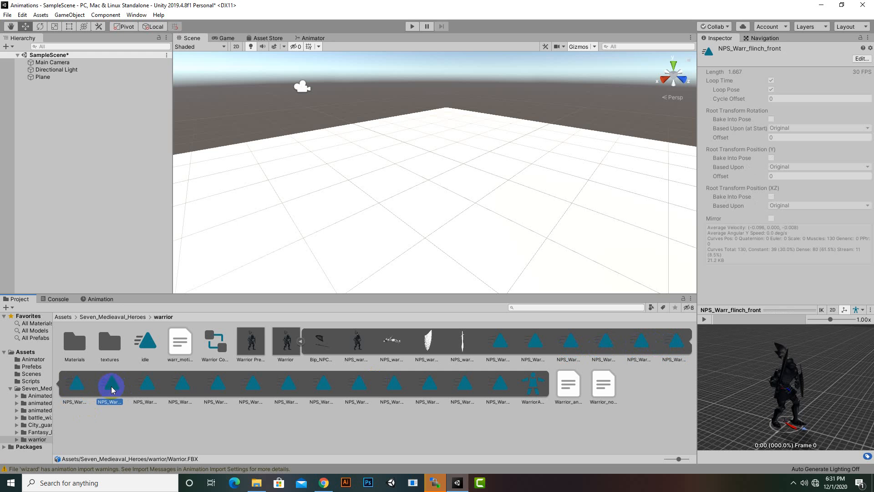
click(146, 385)
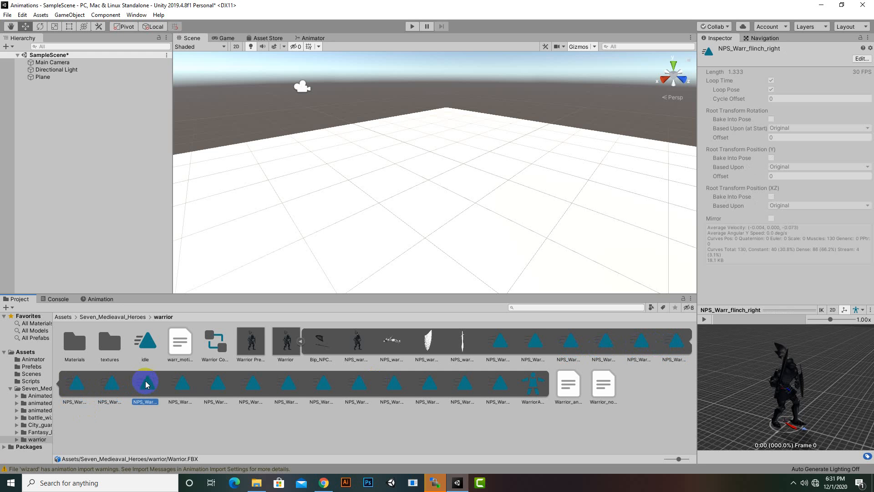
click(182, 384)
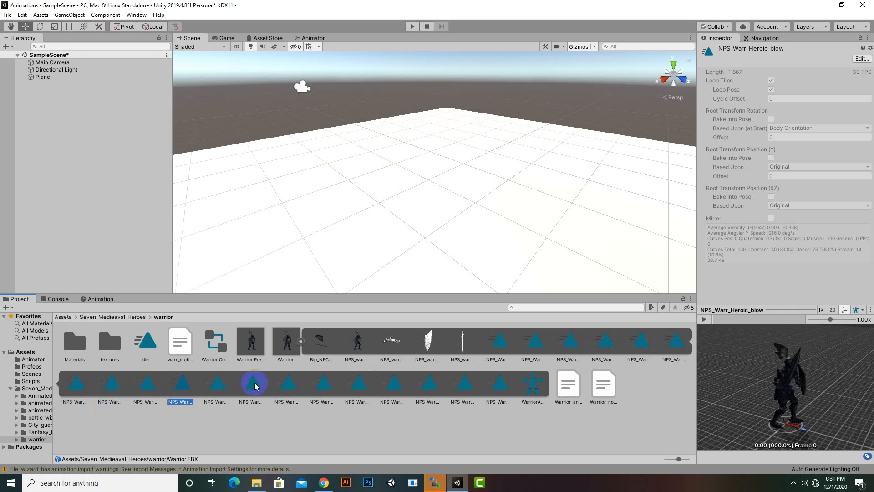
click(705, 320)
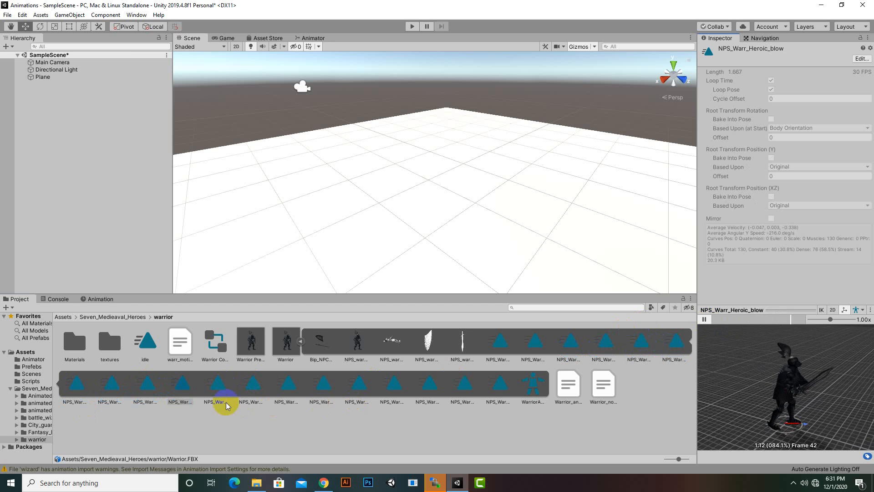
- Duplicate the NPS_Warr_Heroic_blow clip into the warrior folder and rename the copy attack1
click(178, 389)
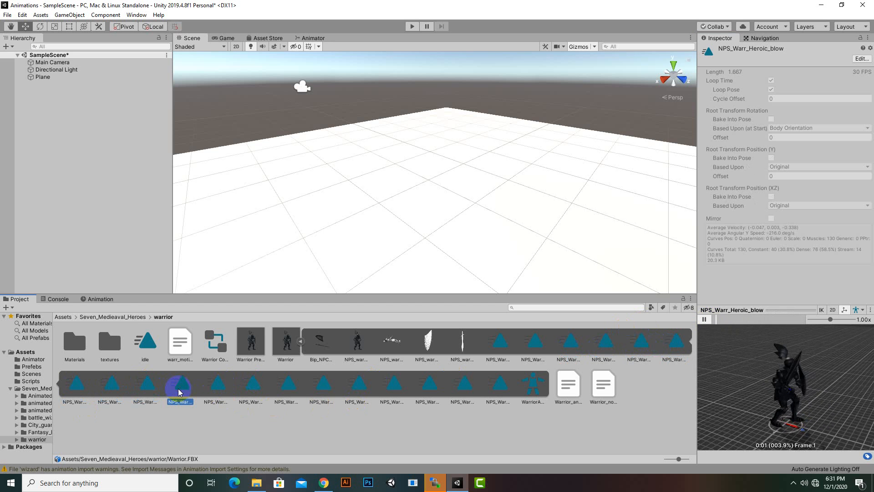
key(ctrl+d)
right_click(182, 369)
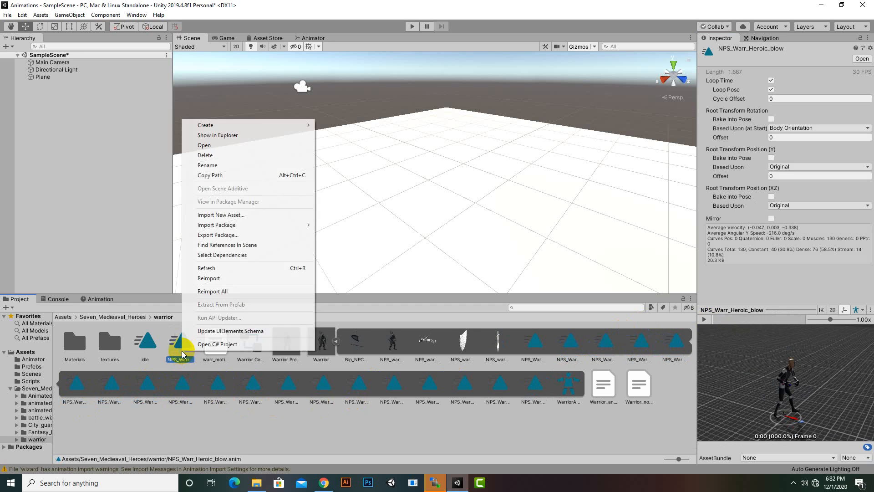
click(218, 166)
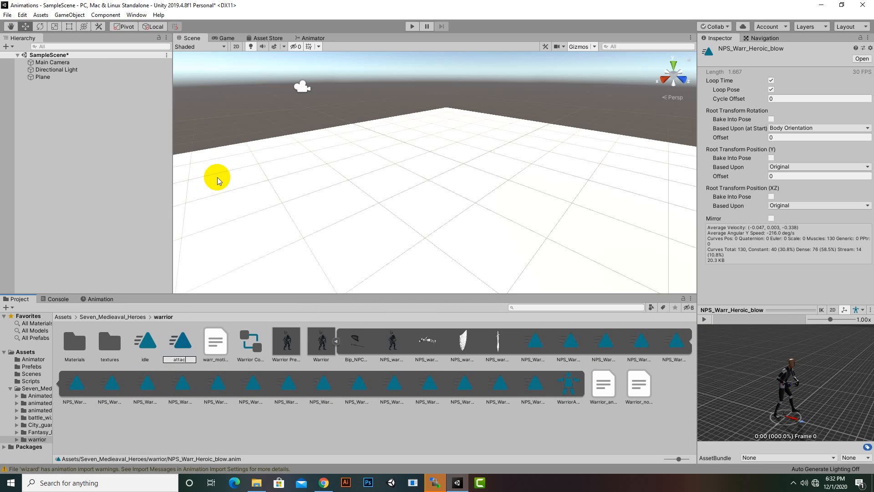
text(attack1)
click(219, 180)
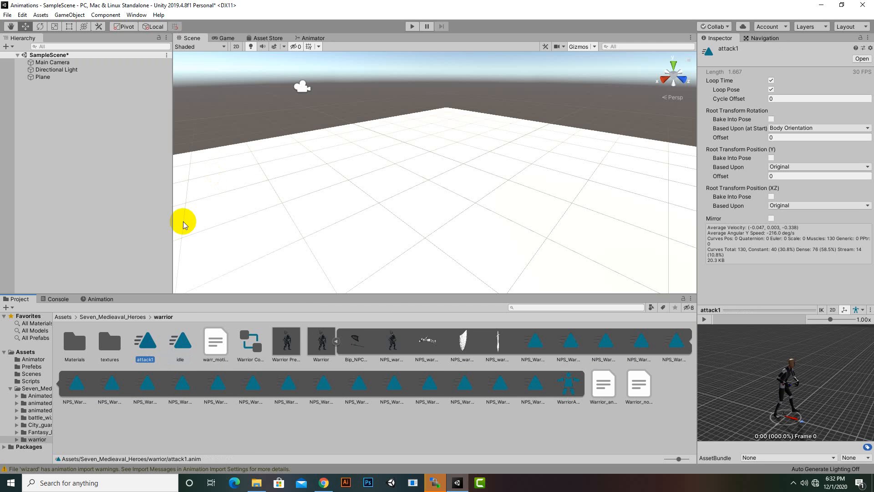
- Preview the Warrior's NPS_Warr_Heroic_blow and NPS_Warr_Jump animation clips
click(183, 385)
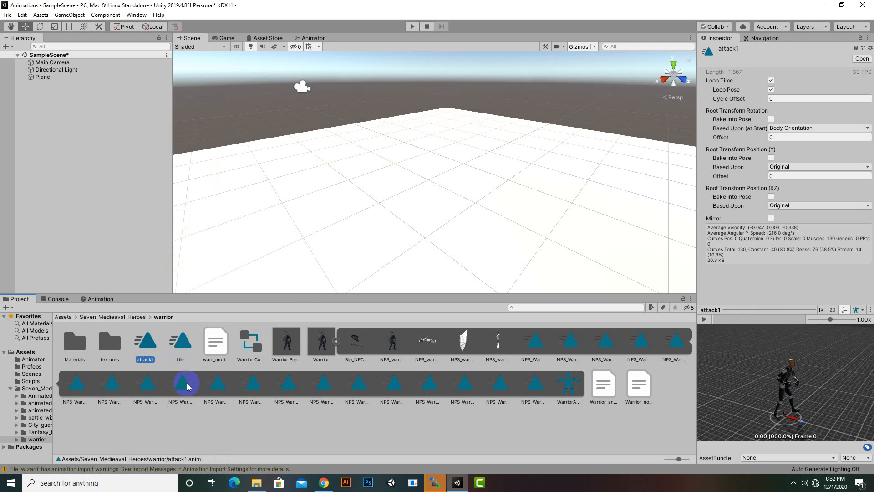
click(223, 397)
click(256, 393)
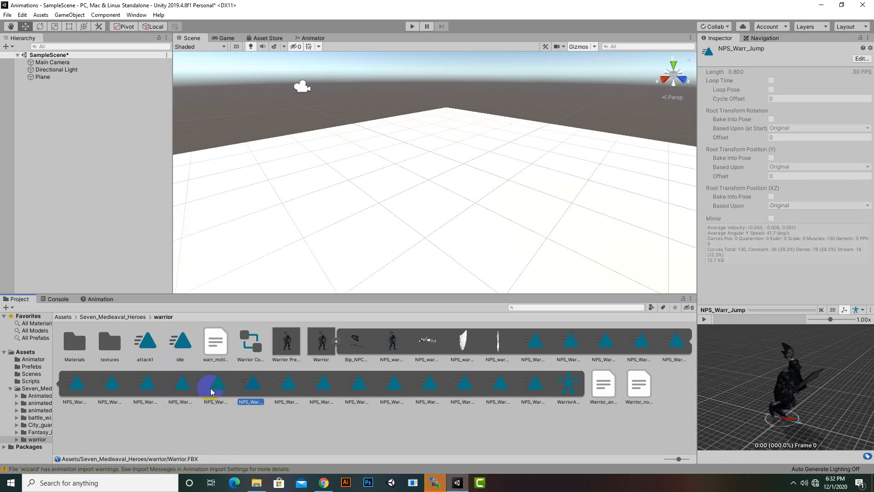
click(211, 392)
click(704, 319)
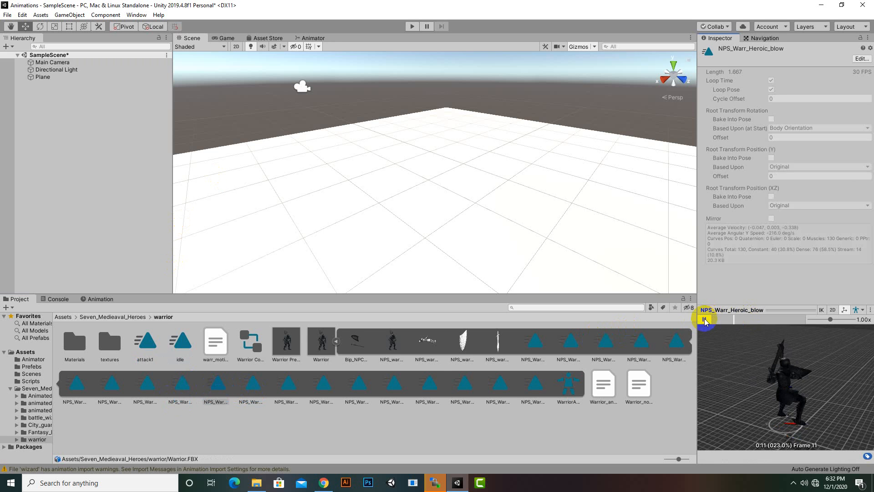
click(254, 385)
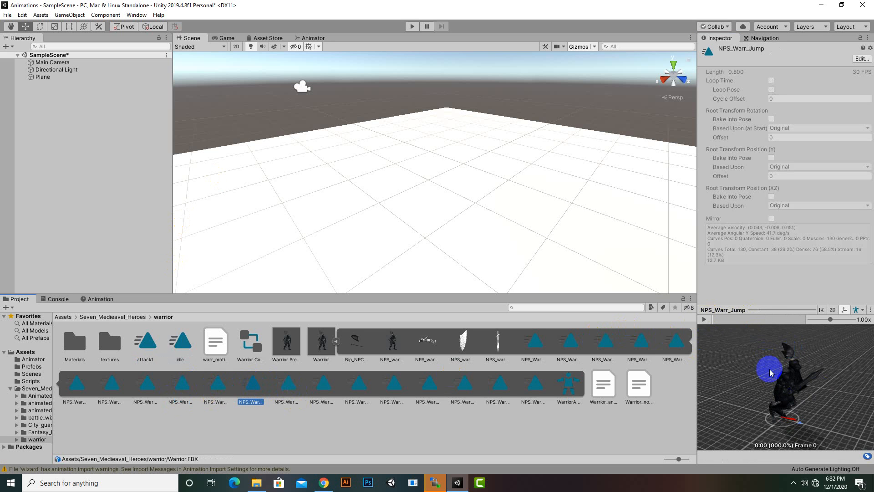
click(711, 322)
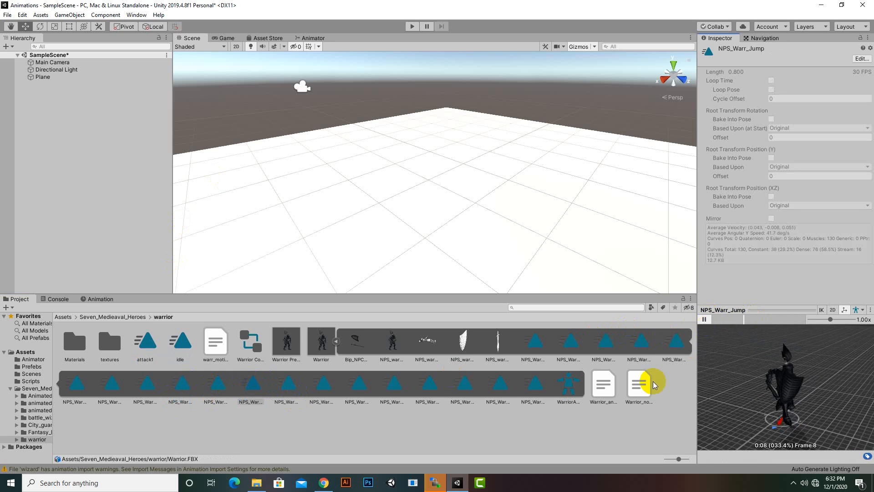
- Duplicate the NPS_Warr_Jump clip into the warrior folder and rename the copy jump
click(253, 386)
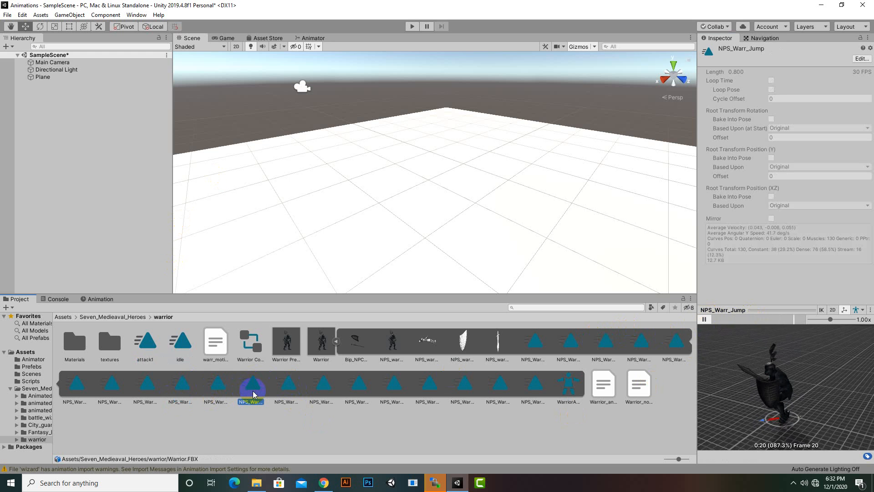
key(ctrl+d)
right_click(218, 346)
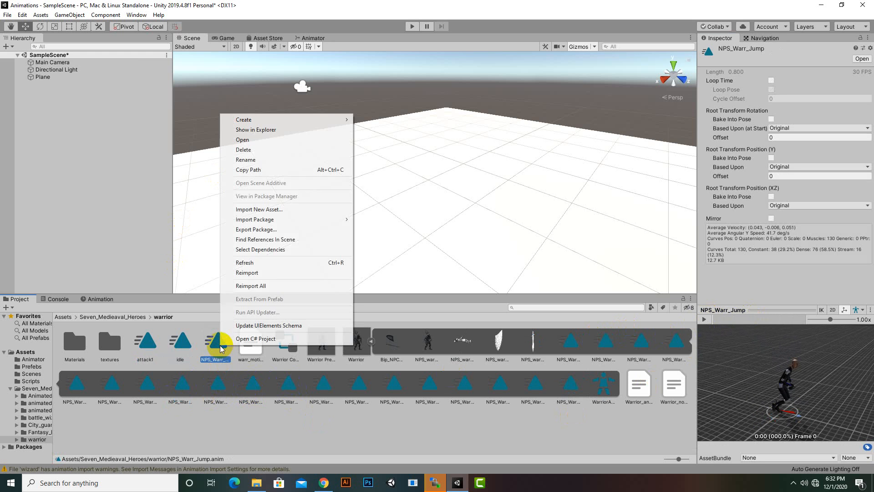
click(250, 161)
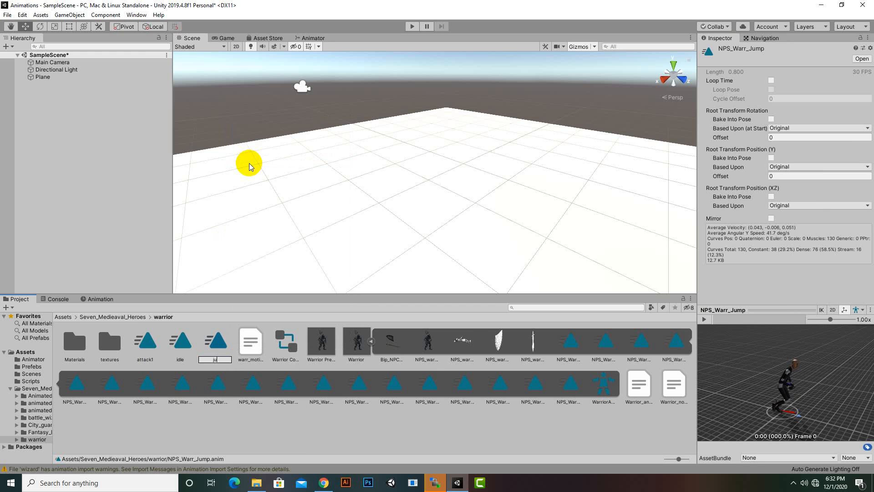
key(Return)
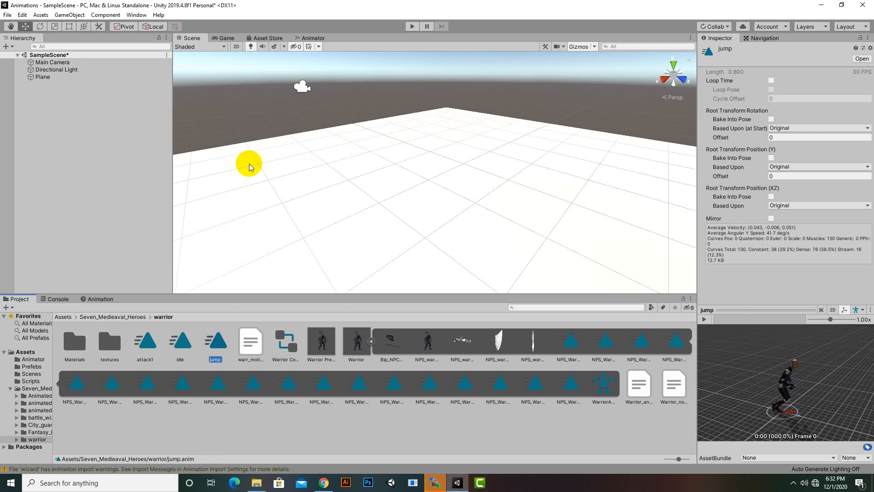
- Check the NPS_Warr_run and NPS_Warr_staying_01 clips, and preview the NPS_Warr_shield_blow animation
click(357, 384)
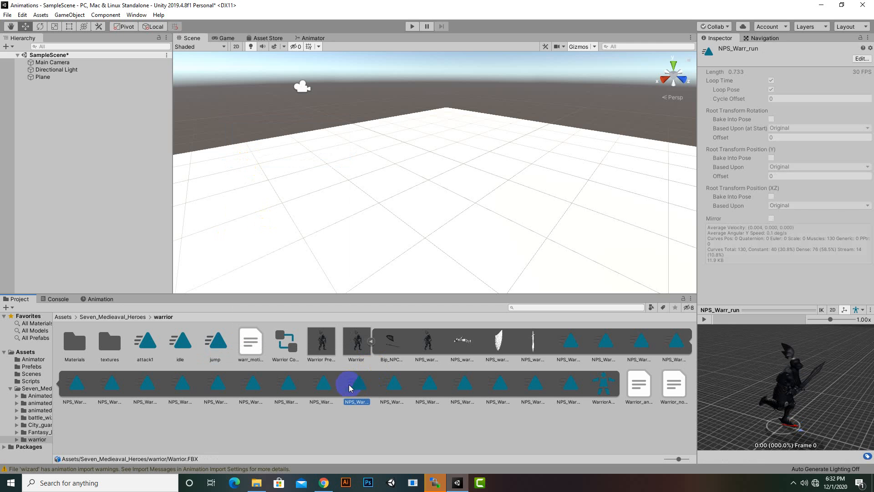
click(324, 386)
click(355, 388)
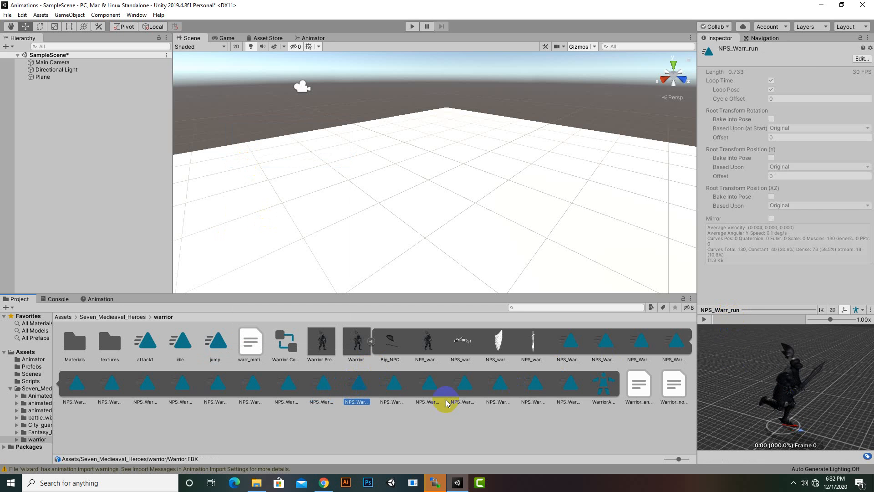
click(397, 388)
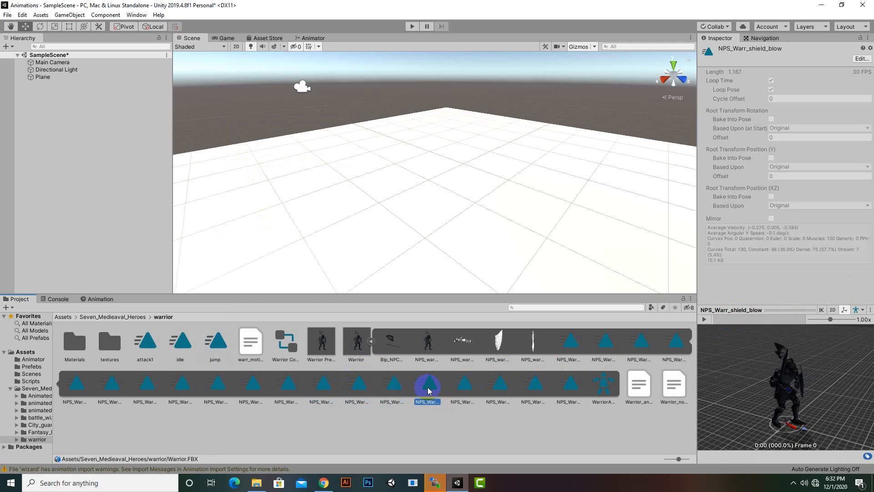
click(704, 320)
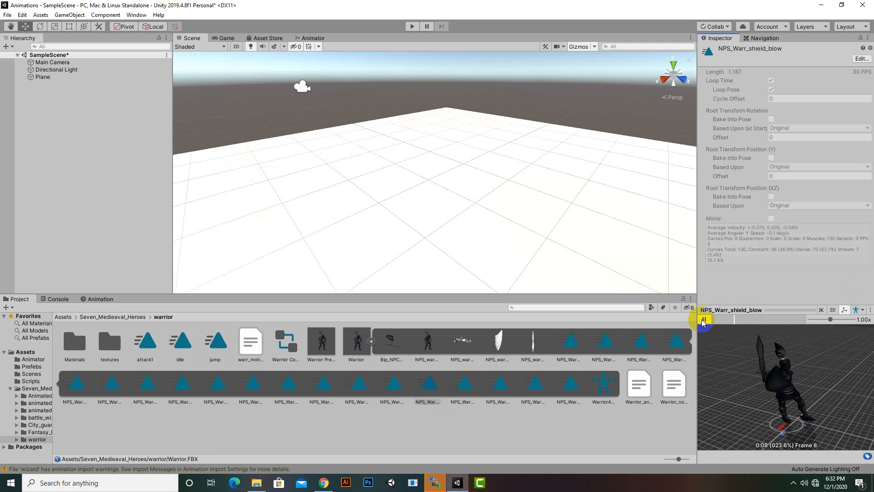
click(467, 385)
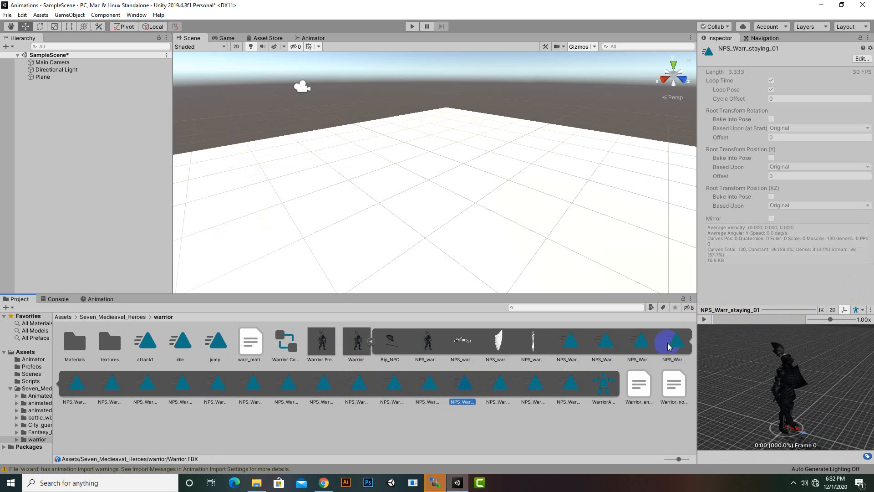
click(500, 386)
- Duplicate the NPS_Warr_walk clip into the warrior folder and rename the copy walk
click(536, 387)
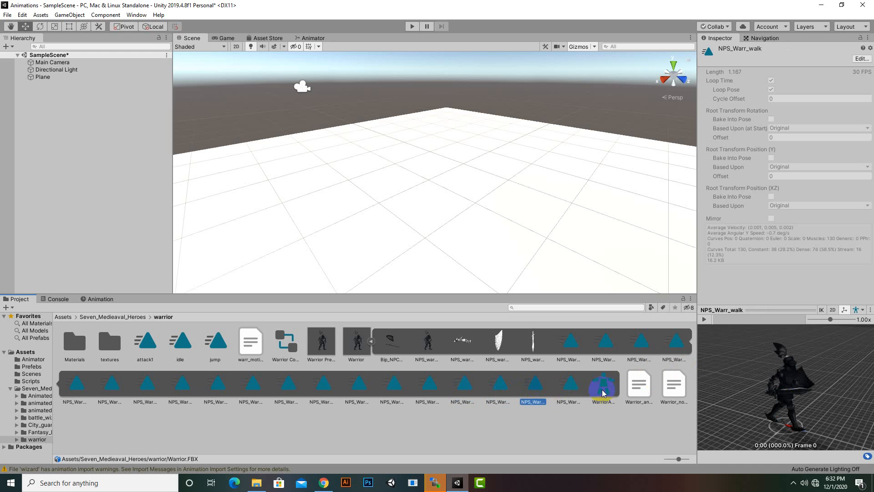
key(ctrl+d)
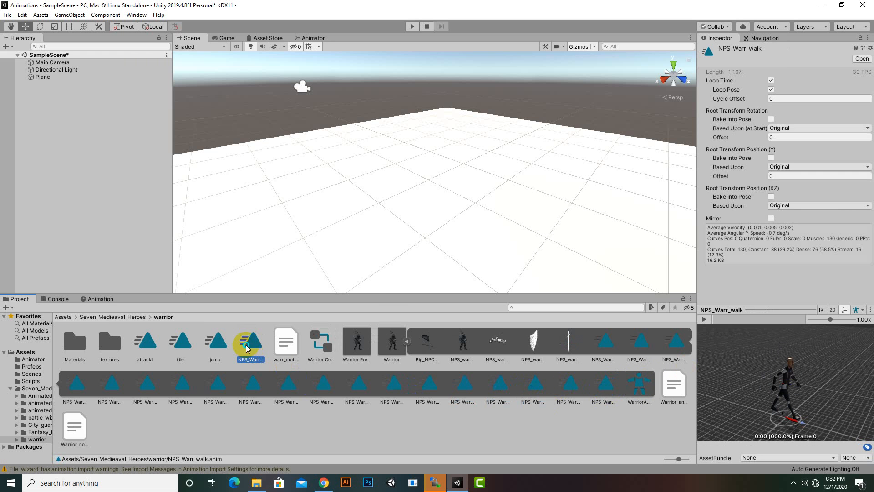
right_click(254, 372)
click(280, 160)
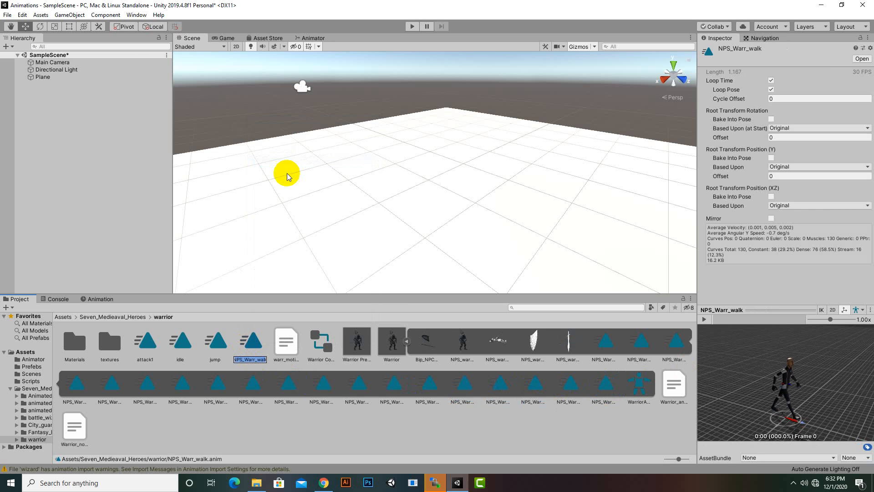
key(Return)
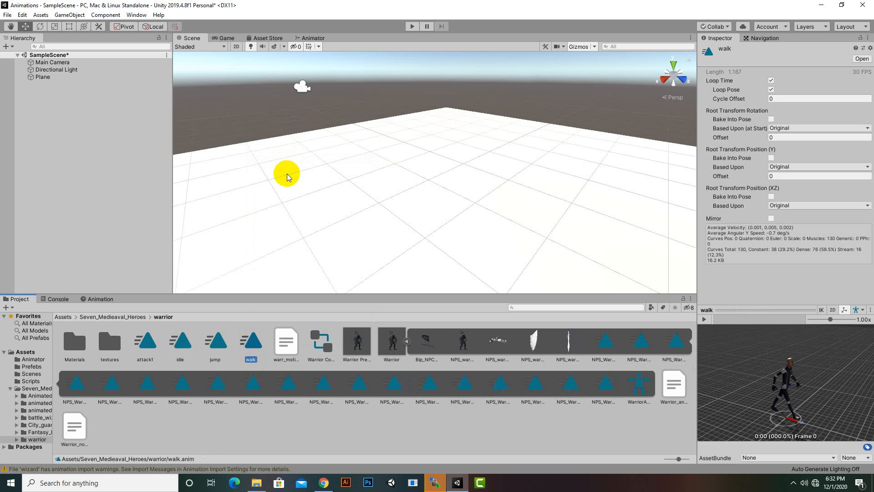
- Preview the NPS_Warr_War_cry animation, duplicate the clip into the warrior folder and rename the copy cry
click(603, 385)
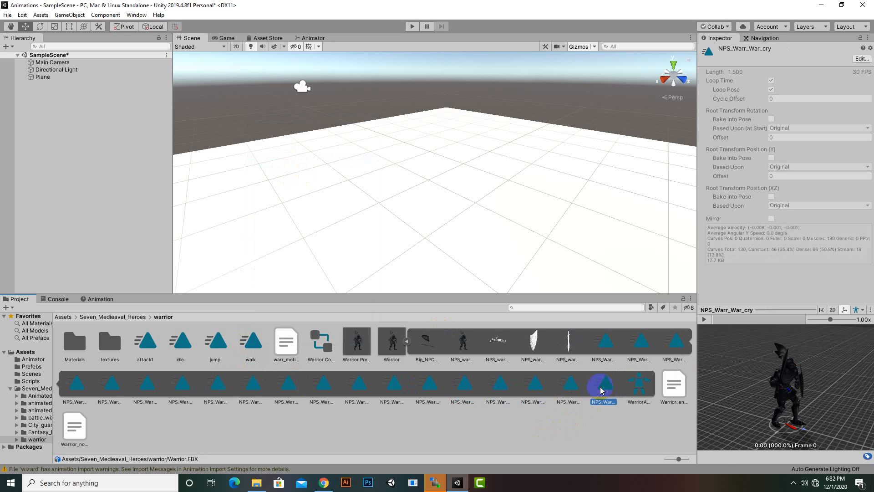
click(704, 319)
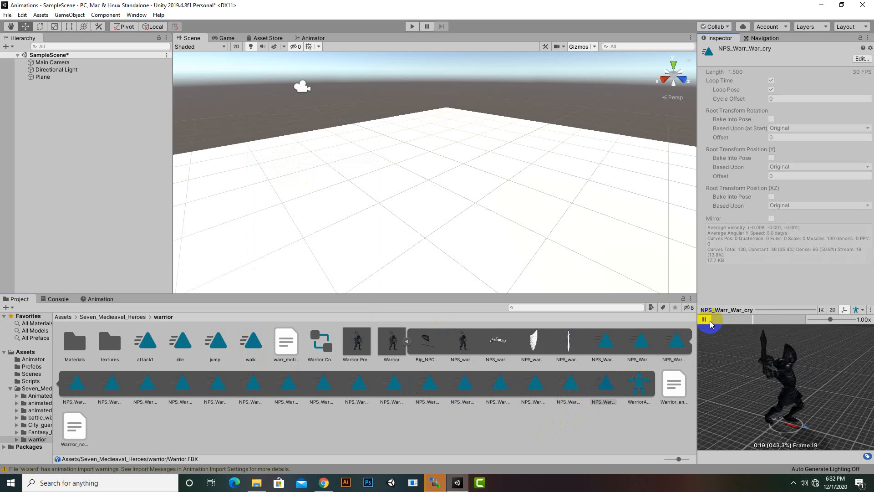
click(607, 385)
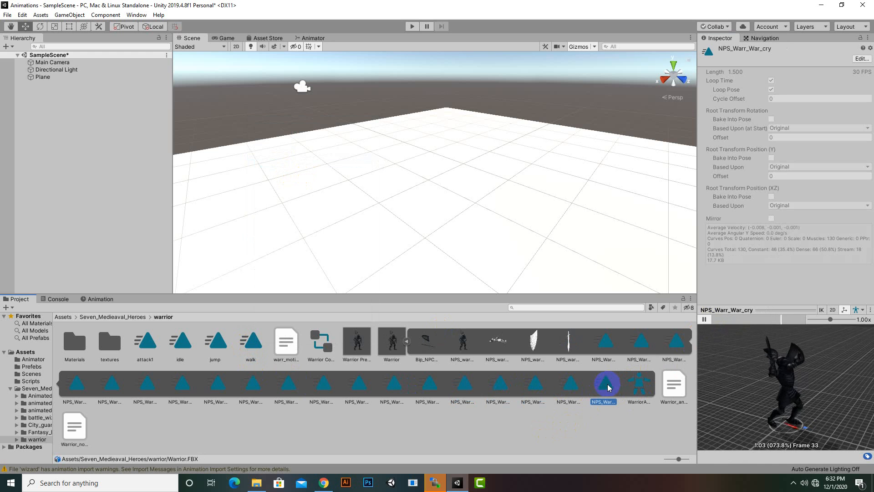
key(ctrl+d)
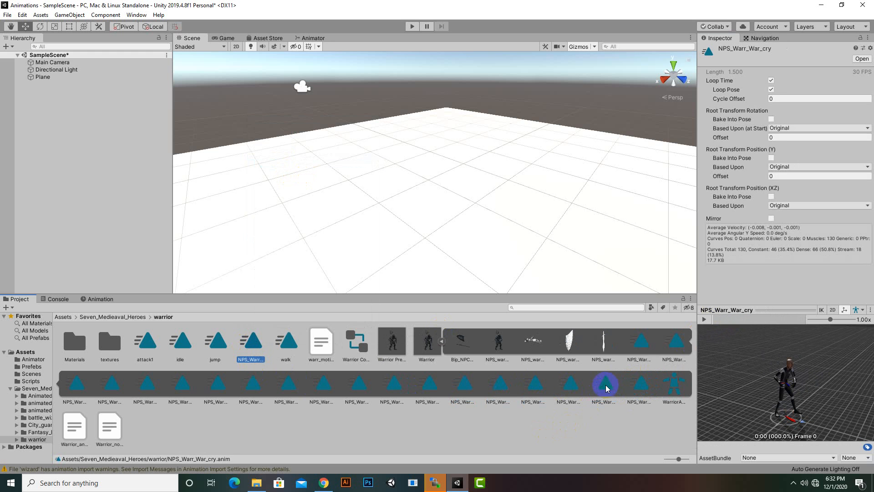
right_click(251, 353)
click(280, 167)
text(c)
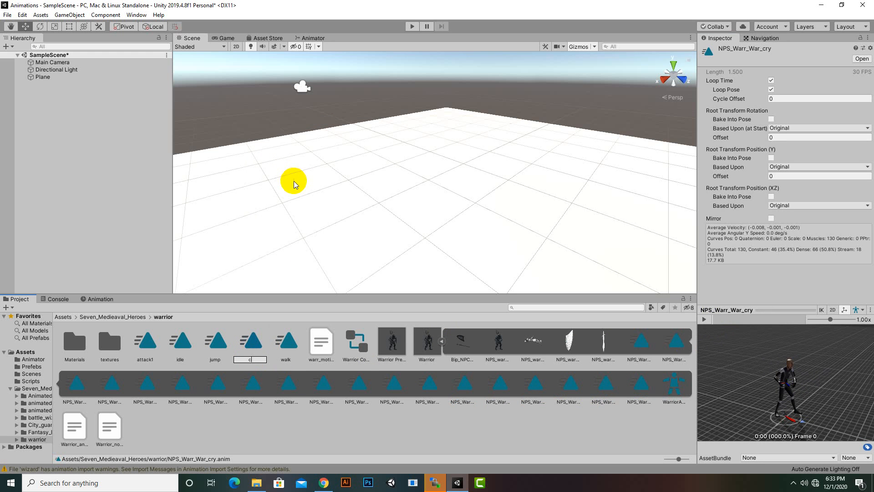
text(ry)
key(Return)
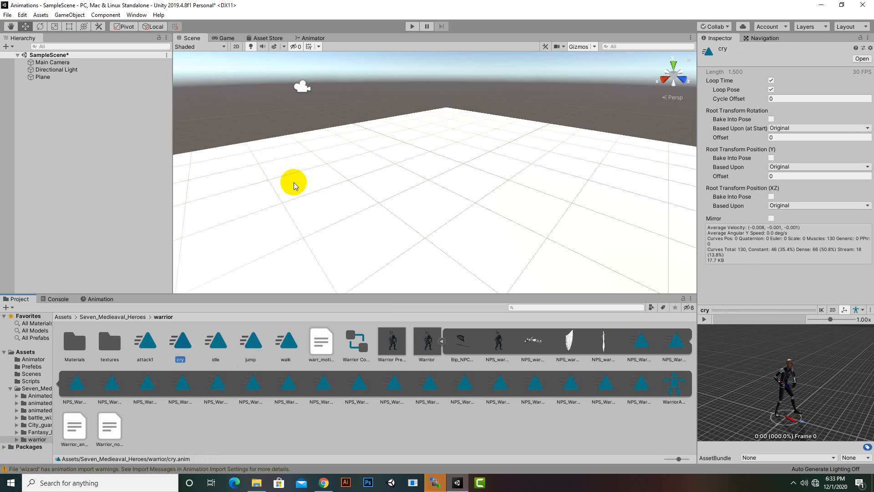
- Look through the Warrior's remaining clips and preview the NPS_Warr_shield_blow and NPS_Warr_shield_block animations
click(570, 384)
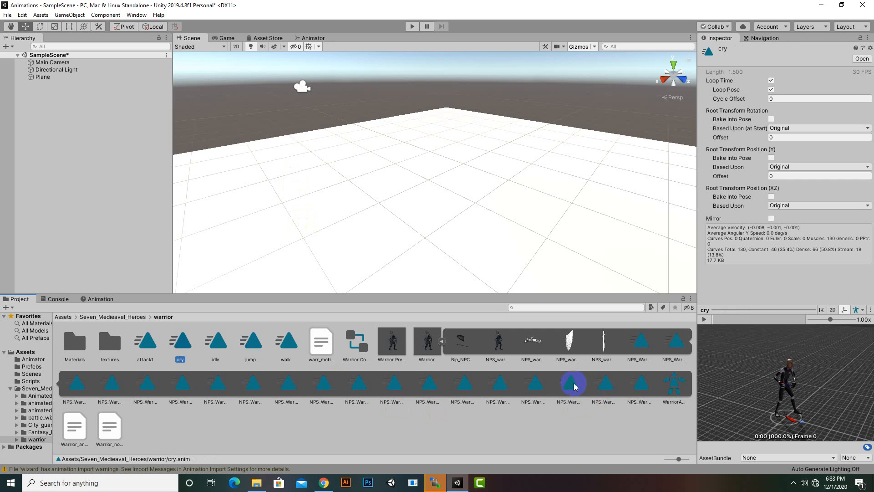
click(532, 387)
click(497, 387)
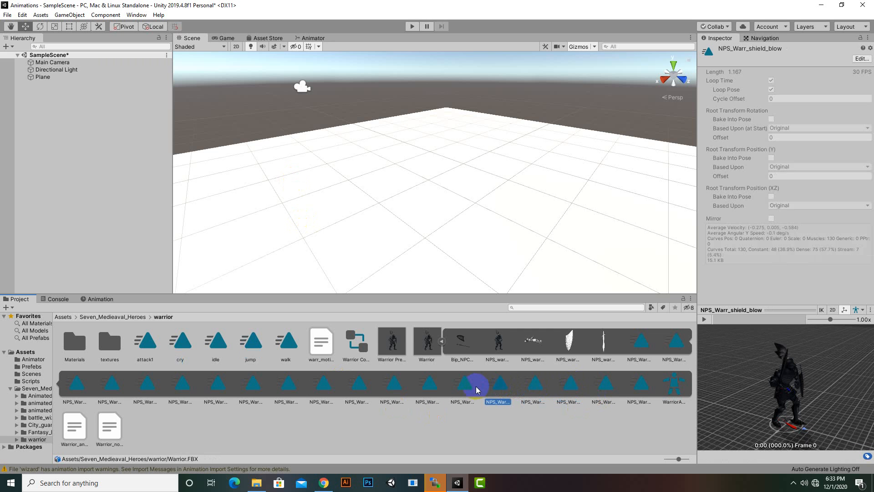
click(475, 388)
click(444, 387)
click(477, 398)
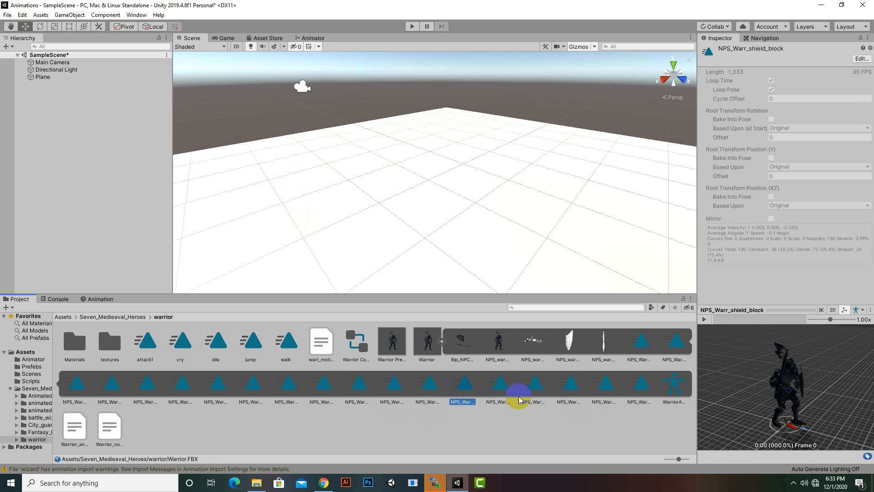
click(509, 392)
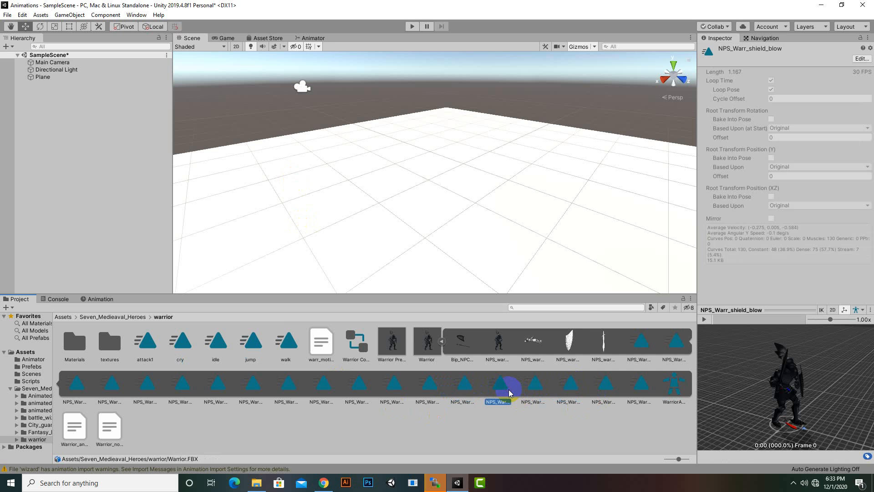
click(704, 319)
click(463, 384)
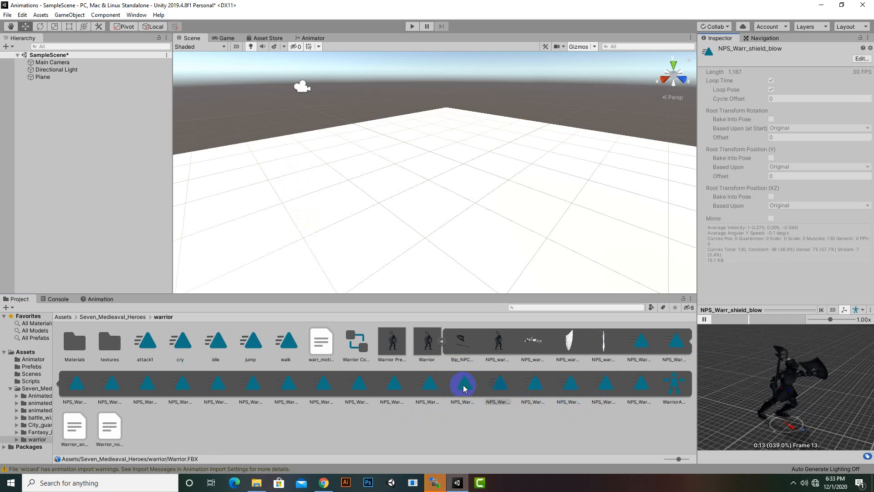
click(427, 384)
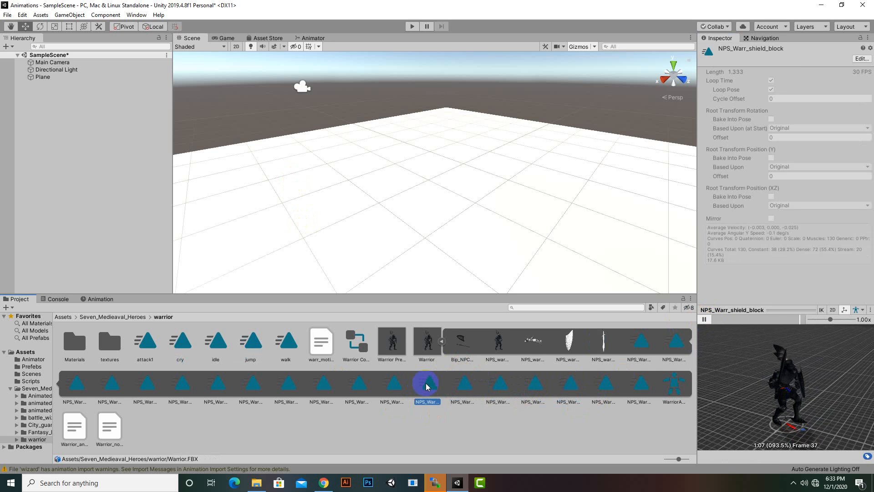
- Preview the NPS_Warr_right_blow animation, duplicate the clip into the warrior folder and rename the copy attack2
click(391, 385)
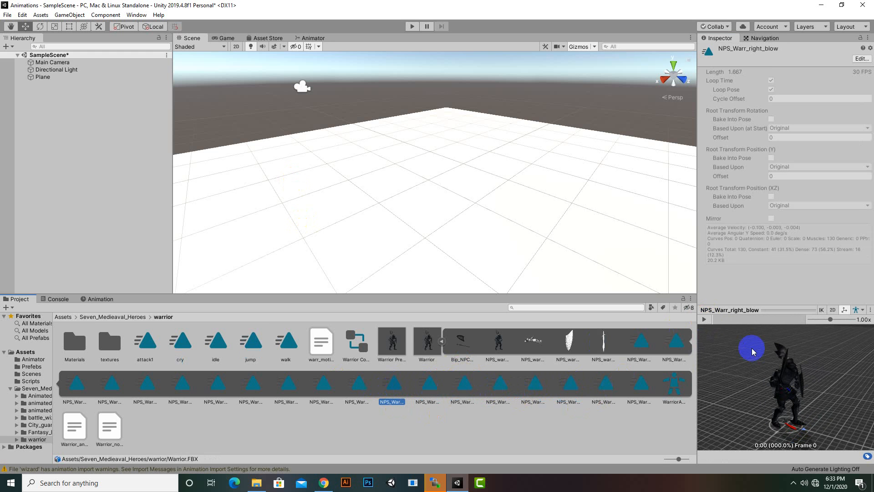
click(704, 320)
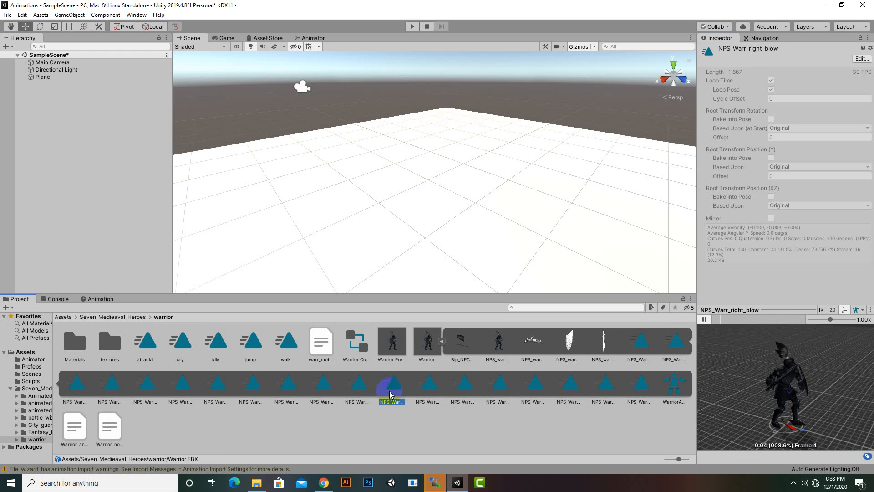
key(ctrl+d)
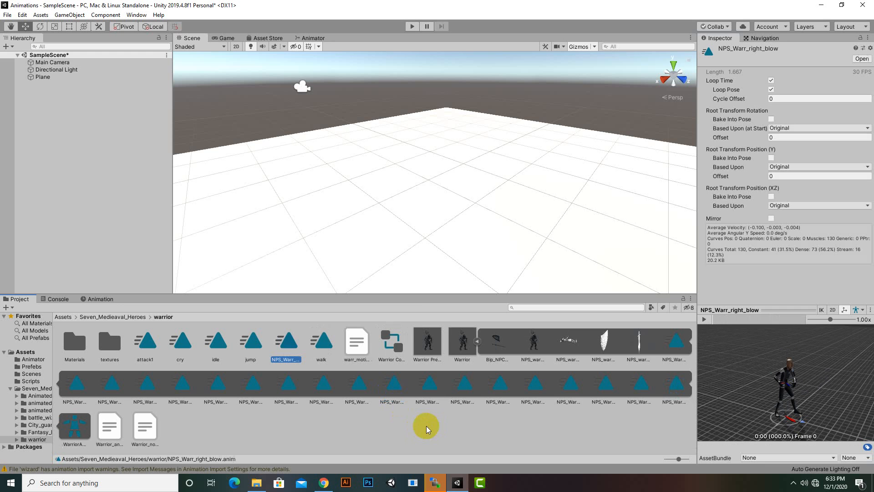
right_click(283, 362)
click(316, 169)
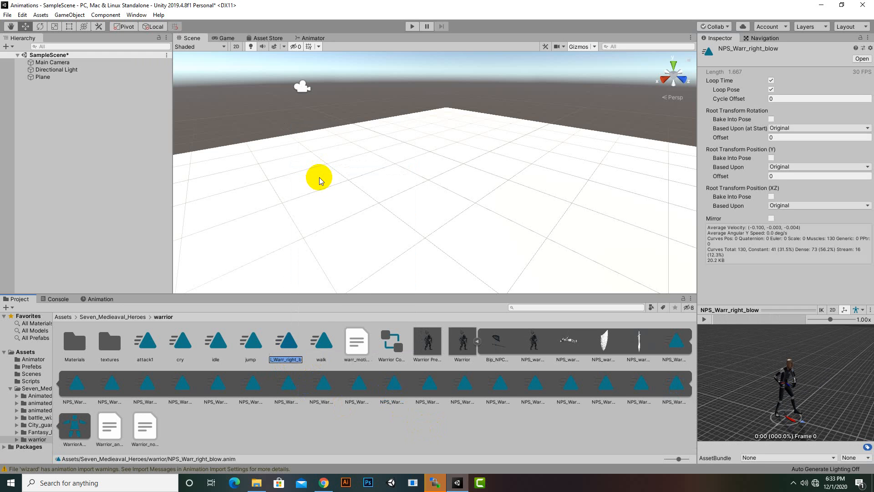
text(attack2)
key(Return)
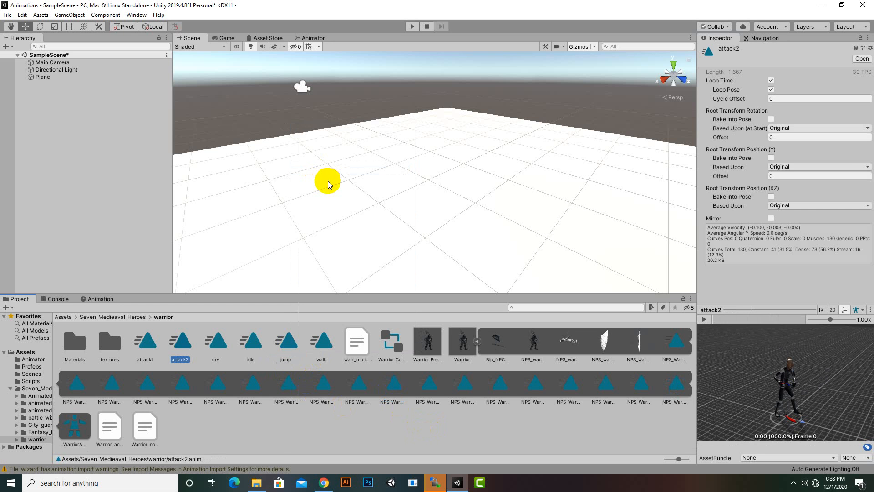
- Collapse the Warrior model's sub-assets and check its animation import settings
click(476, 341)
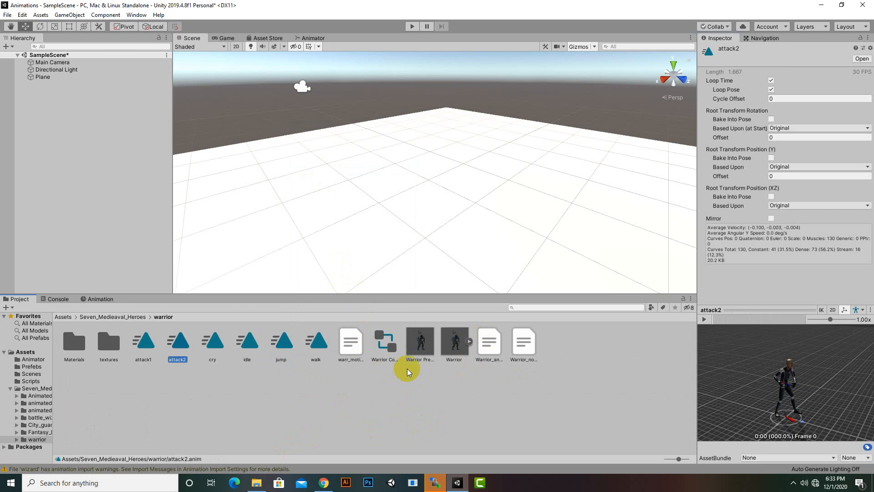
click(450, 345)
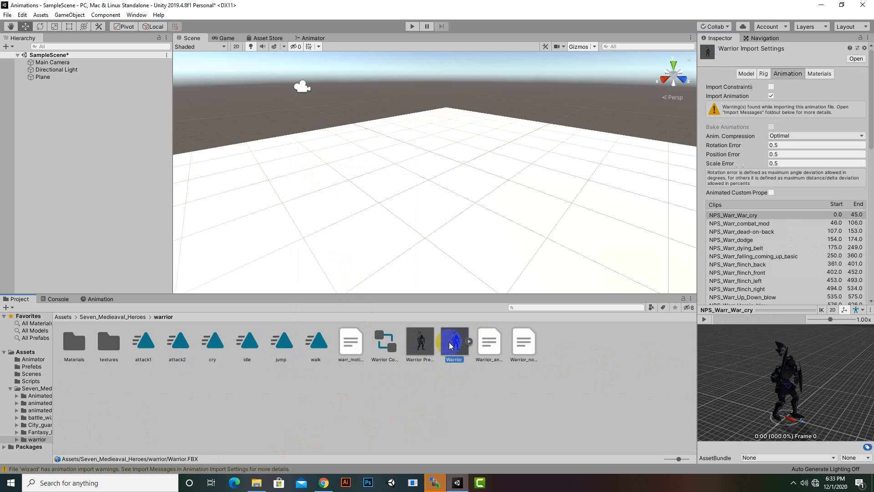
click(181, 384)
- Open the extracted idle clip to view its keyframes and return to the warrior folder
double_click(250, 345)
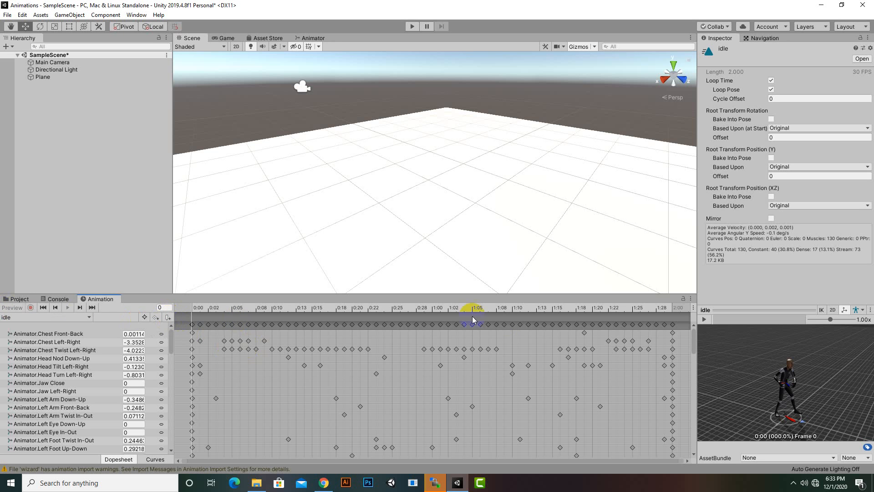
click(19, 299)
click(493, 384)
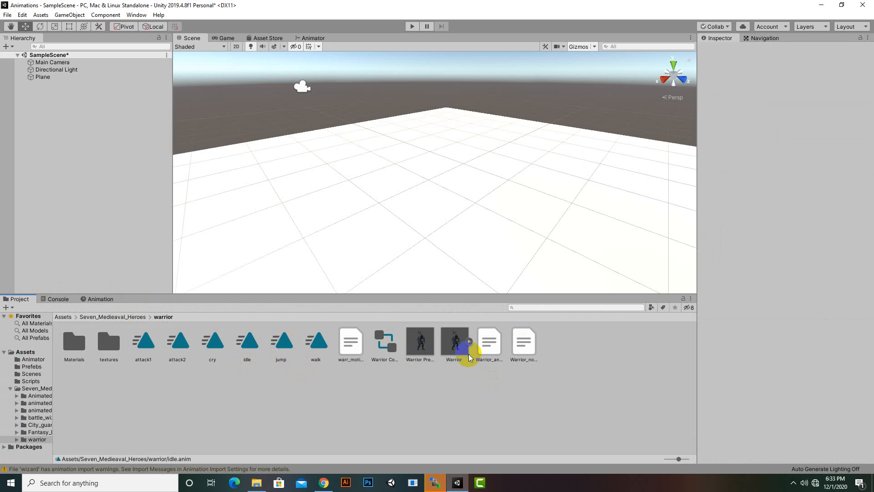
click(261, 343)
click(363, 421)
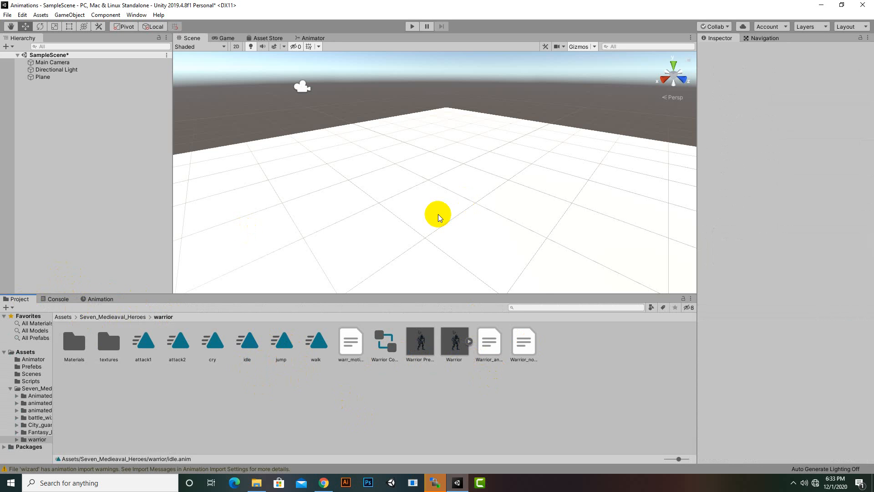
scroll(439, 216, down, 1)
middle_drag(443, 227, 453, 200)
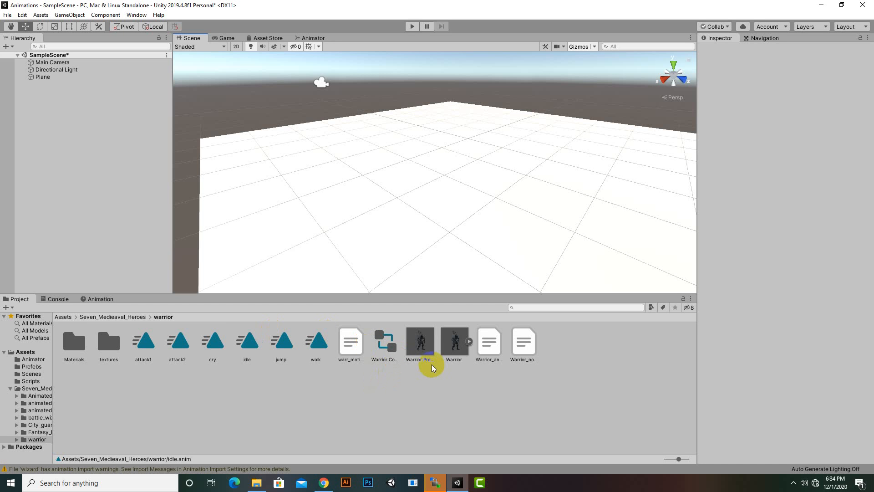
mouse_move(430, 239)
middle_down()
mouse_move(468, 253)
mouse_move(426, 245)
middle_up()
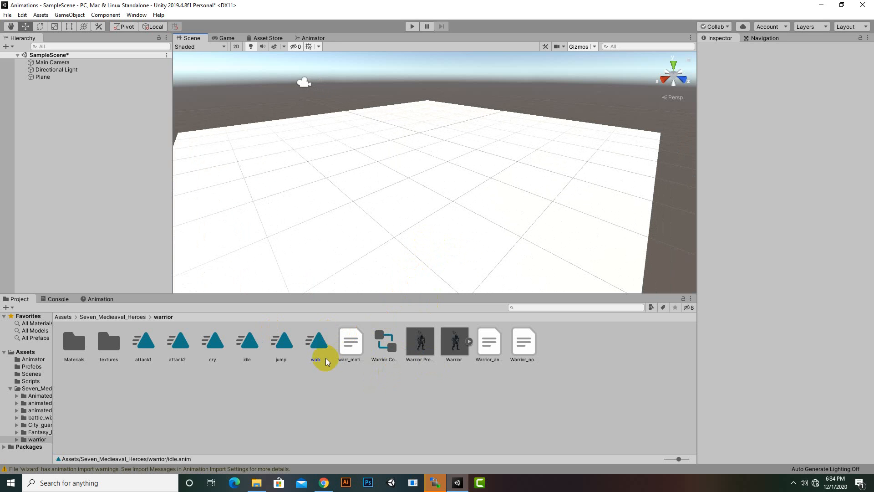